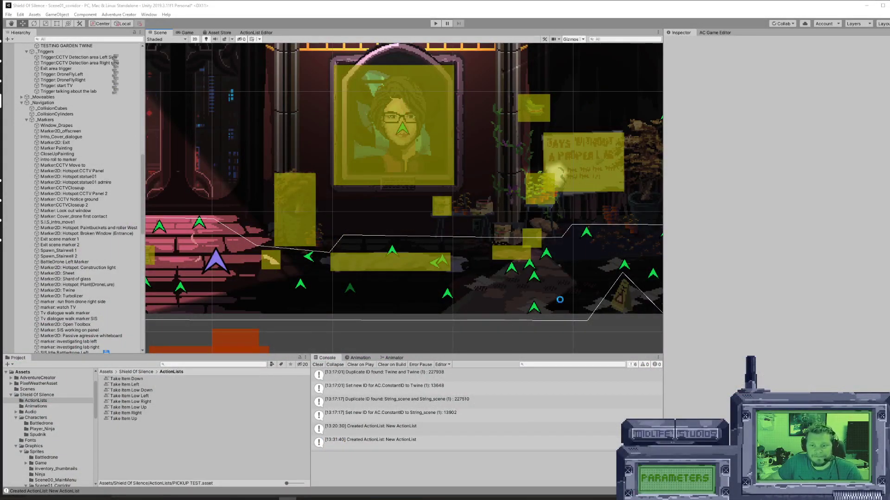
# Select the Twine hotspot labelled Garden twine and view its Use interaction, Twine: Use, in the Inspector.
pyautogui.moveTo(533, 232); pyautogui.dragTo(371, 234, button='middle')
pyautogui.click(370, 236)
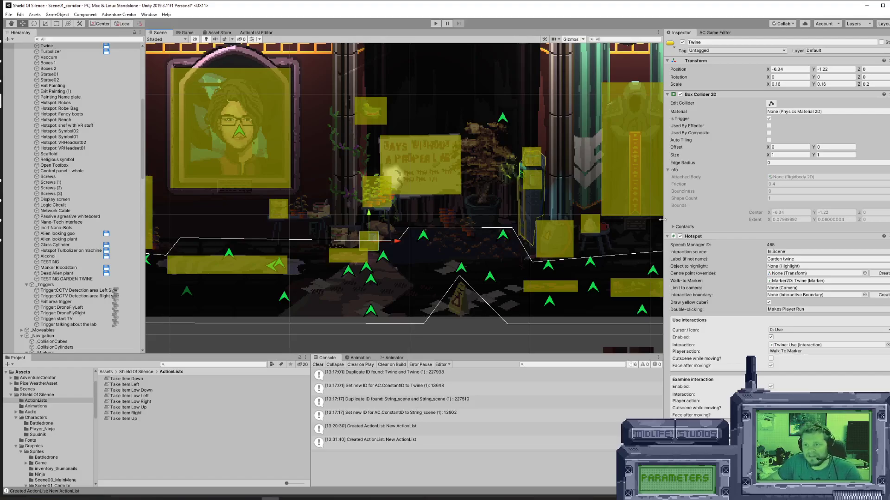
pyautogui.click(720, 33)
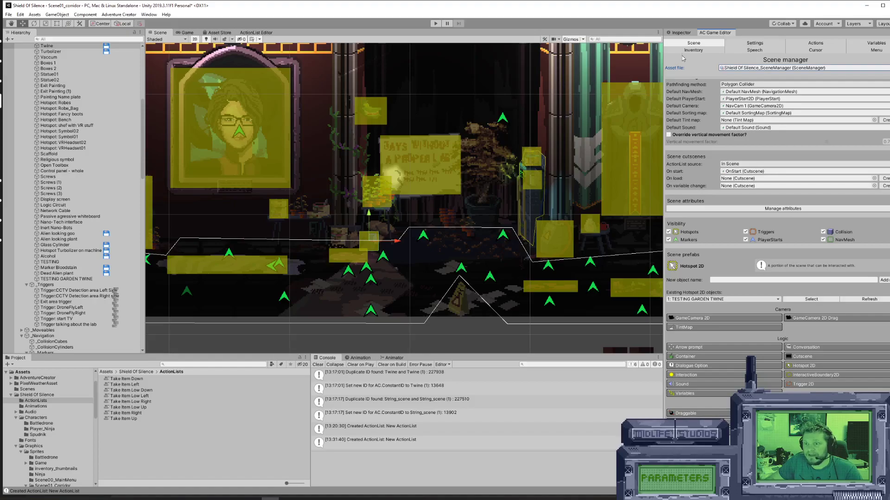
pyautogui.click(680, 33)
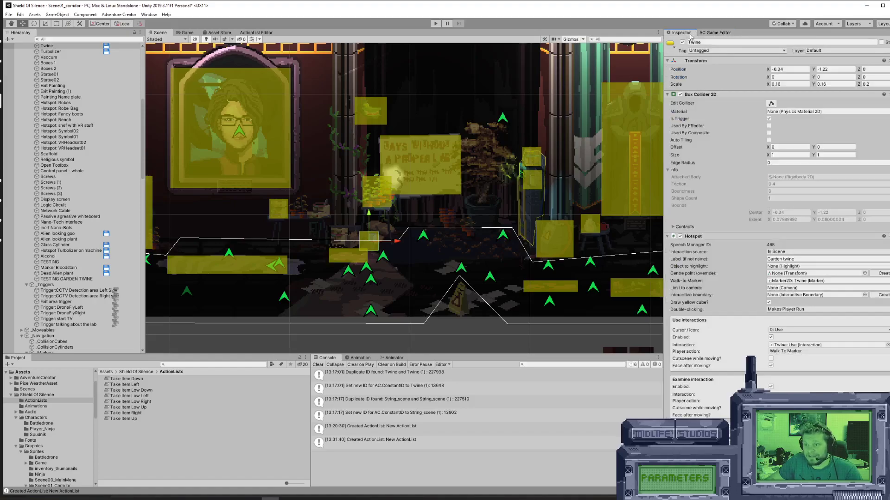
# Open the Twine: Use graph and nudge the Dialogue and Character: Animate nodes into tidier positions.
pyautogui.click(887, 345)
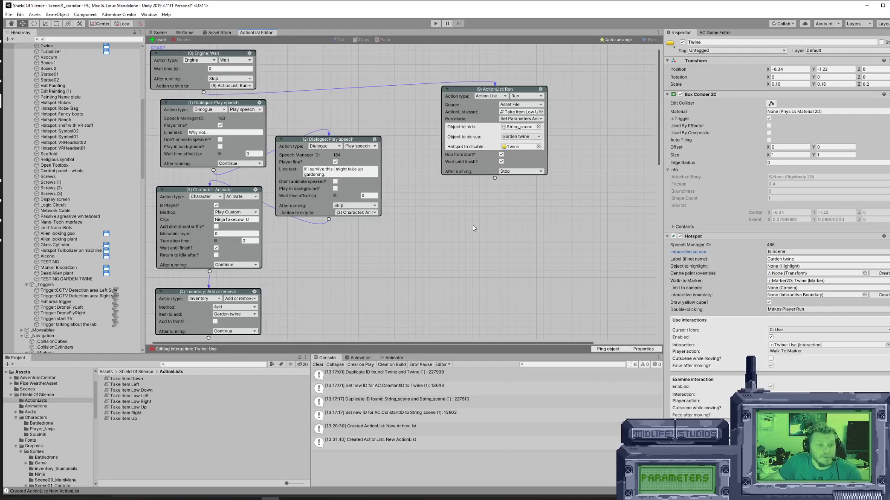
pyautogui.scroll(-3, 440, 239)
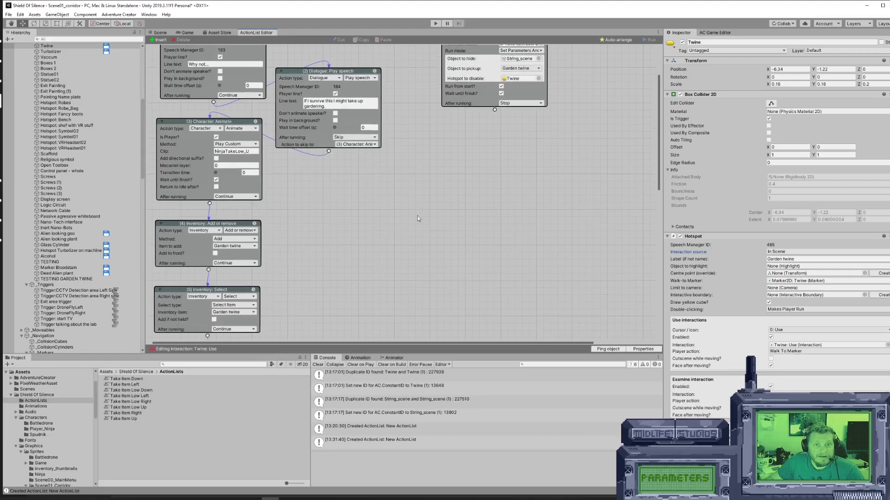
pyautogui.scroll(1, 388, 198)
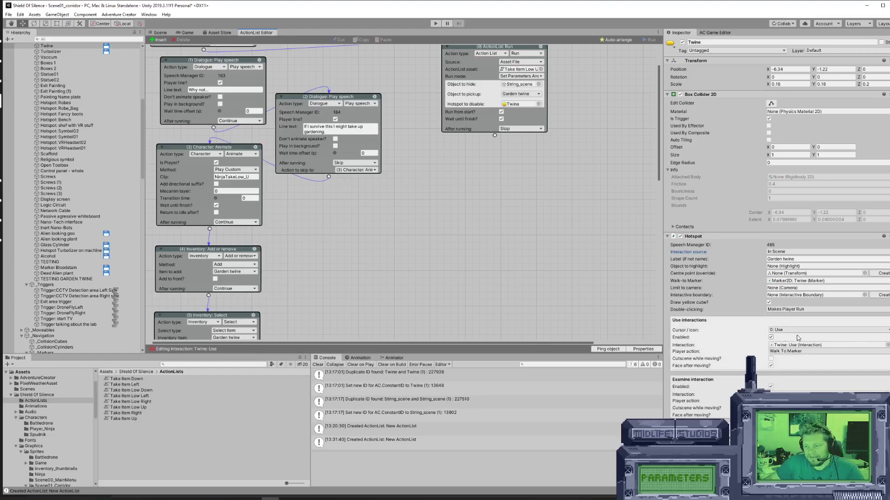
pyautogui.scroll(3, 329, 274)
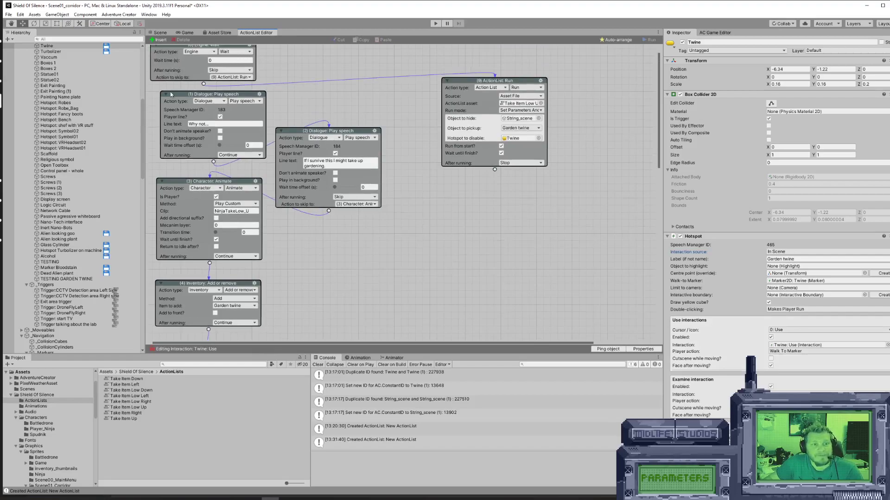
pyautogui.moveTo(198, 95); pyautogui.dragTo(192, 92)
pyautogui.scroll(-2, 329, 226)
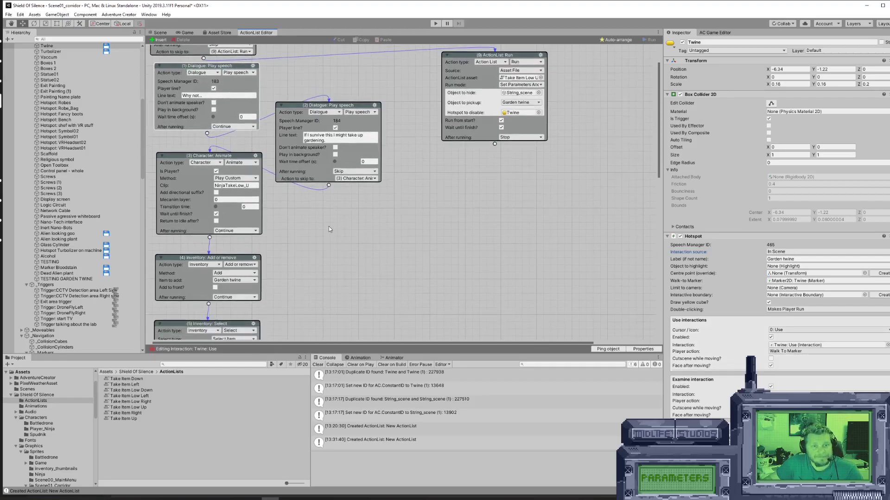
pyautogui.moveTo(218, 159); pyautogui.dragTo(217, 156)
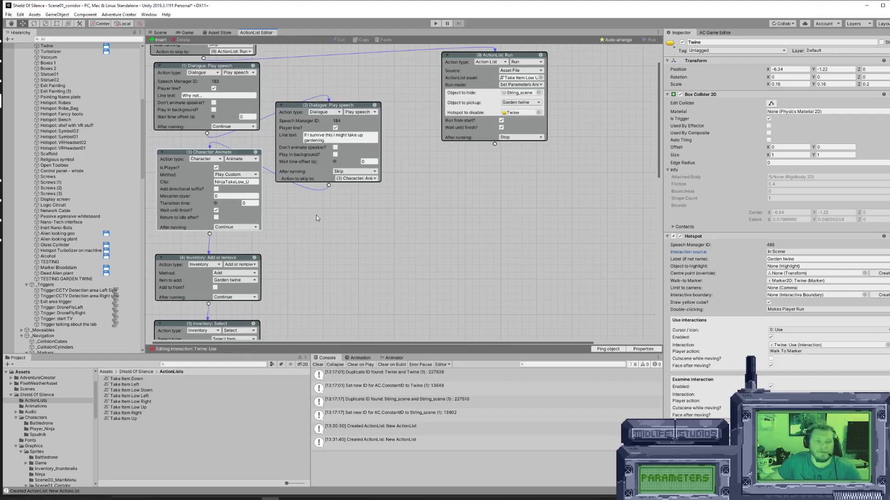
pyautogui.scroll(-1, 316, 215)
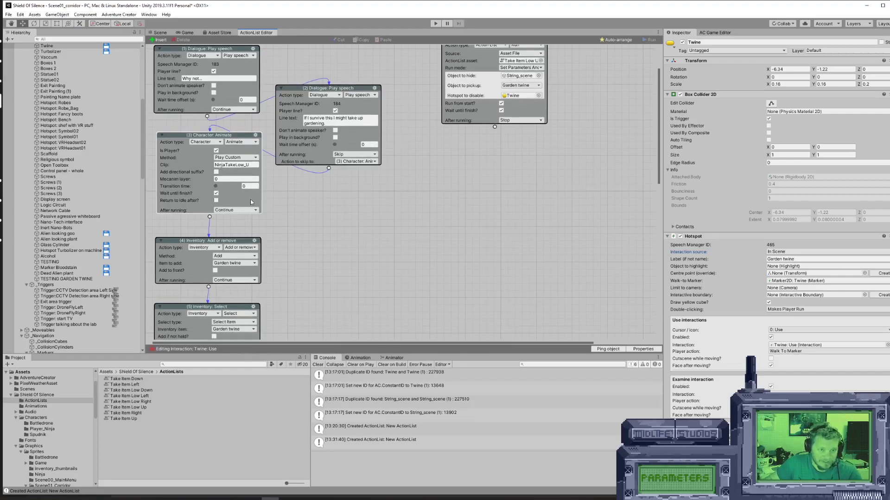
pyautogui.scroll(-3, 333, 275)
pyautogui.scroll(-2, 333, 277)
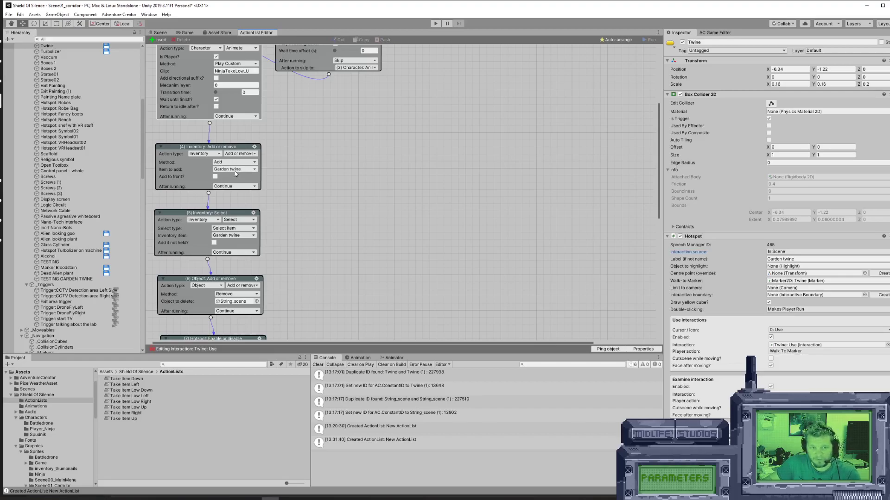
pyautogui.scroll(-2, 290, 238)
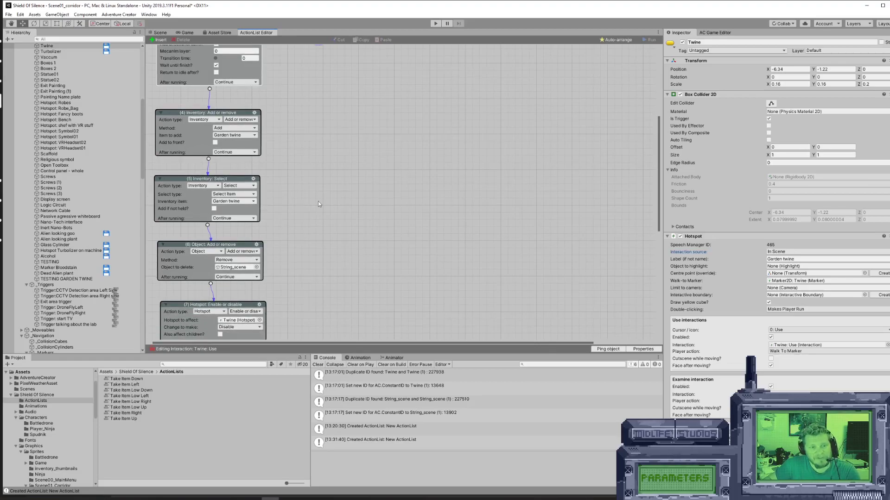
pyautogui.scroll(-3, 360, 227)
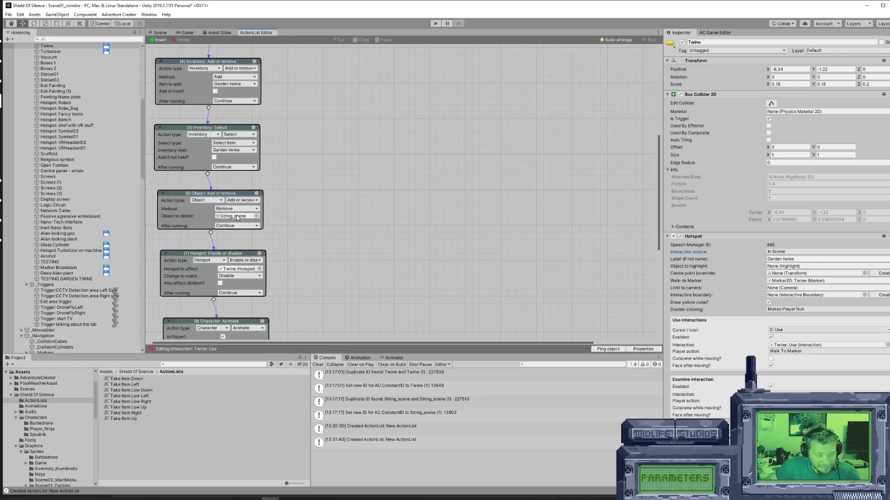
pyautogui.scroll(-5, 237, 217)
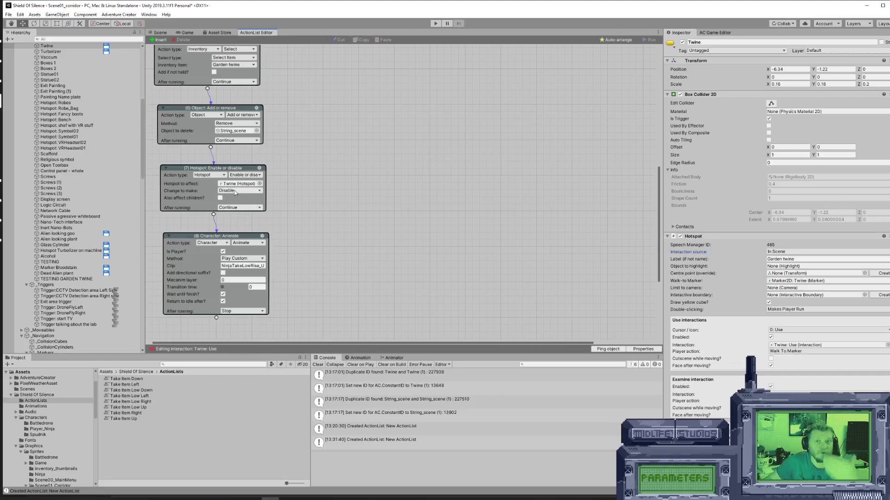
pyautogui.scroll(-2, 336, 245)
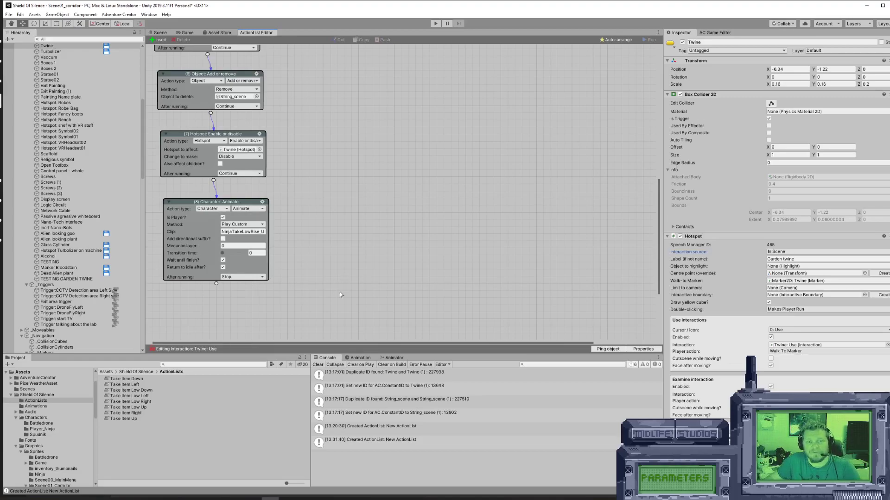
pyautogui.scroll(15, 347, 290)
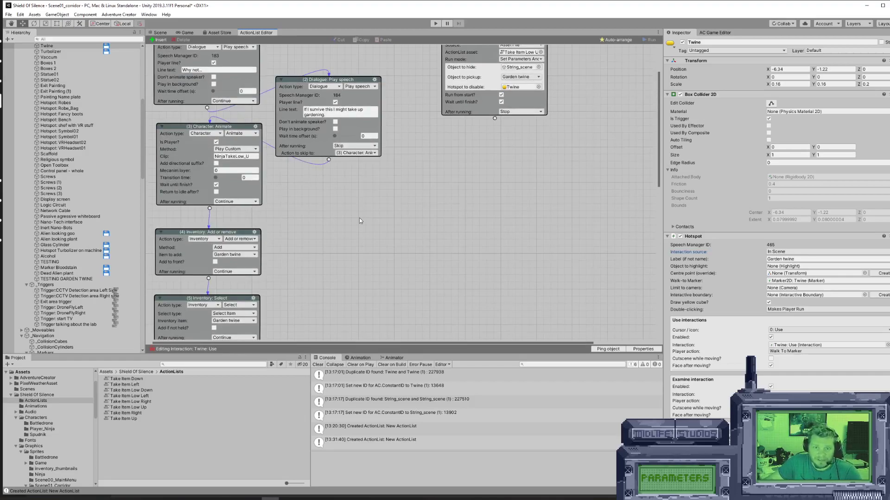
pyautogui.scroll(3, 359, 217)
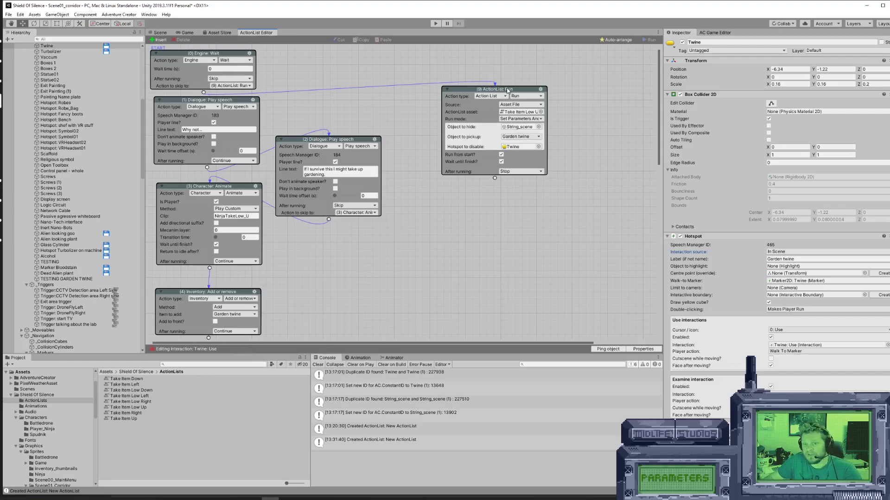
# Move the ActionList: Run node that runs Take Item Low to a new spot, then deselect it.
pyautogui.moveTo(507, 89); pyautogui.dragTo(528, 80)
pyautogui.scroll(-6, 351, 206)
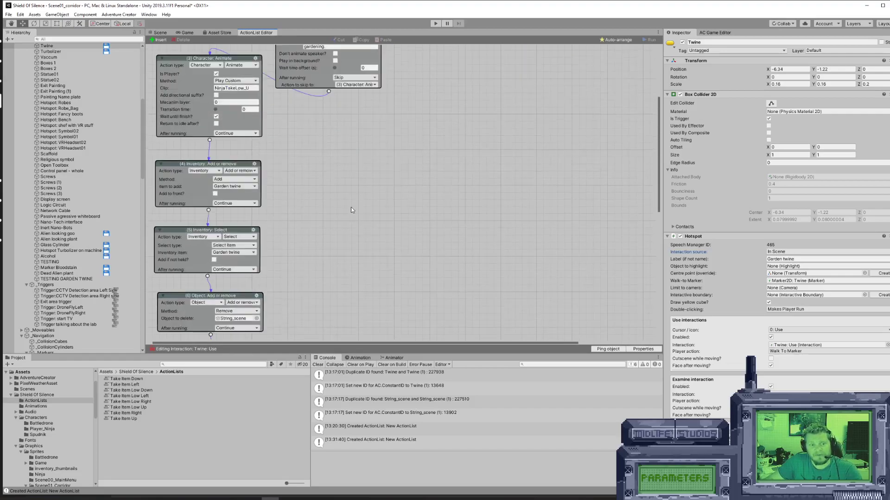
pyautogui.scroll(5, 402, 232)
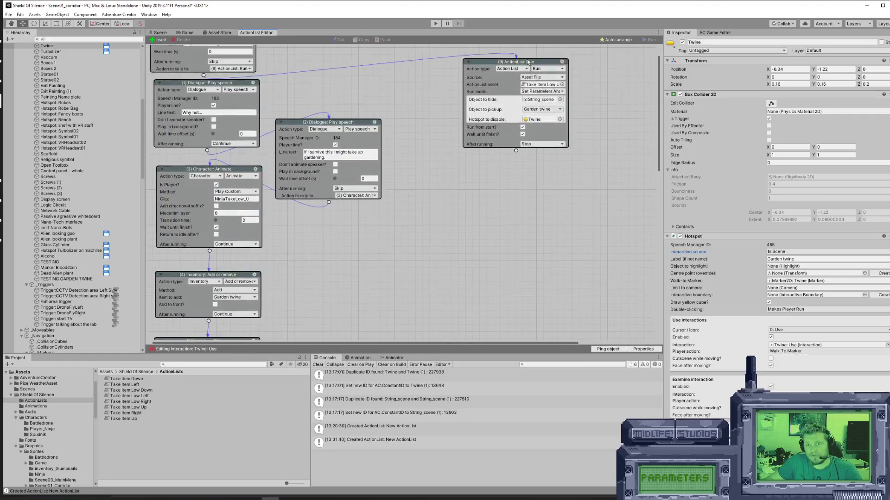
pyautogui.moveTo(531, 65); pyautogui.dragTo(514, 76)
pyautogui.click(550, 238)
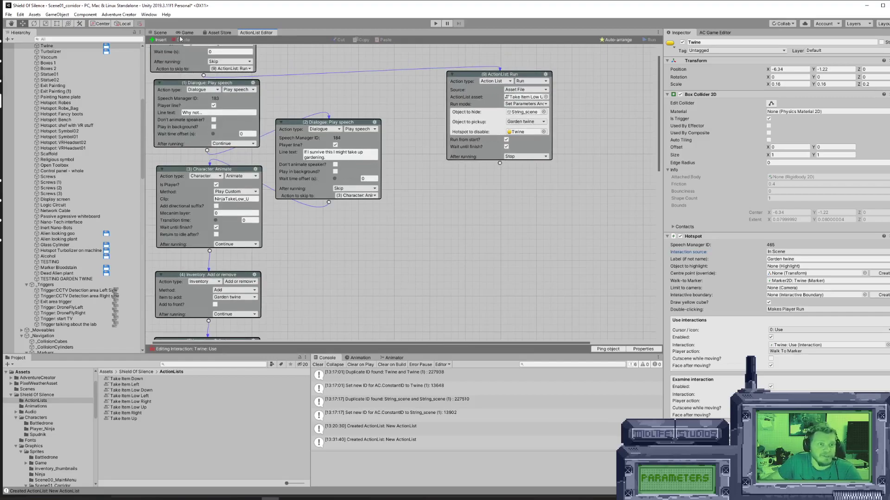
# In the corridor scene, move the TESTING GARDEN TWINE hotspot onto the String_scene (1) sprite.
pyautogui.click(160, 33)
pyautogui.press('Left')
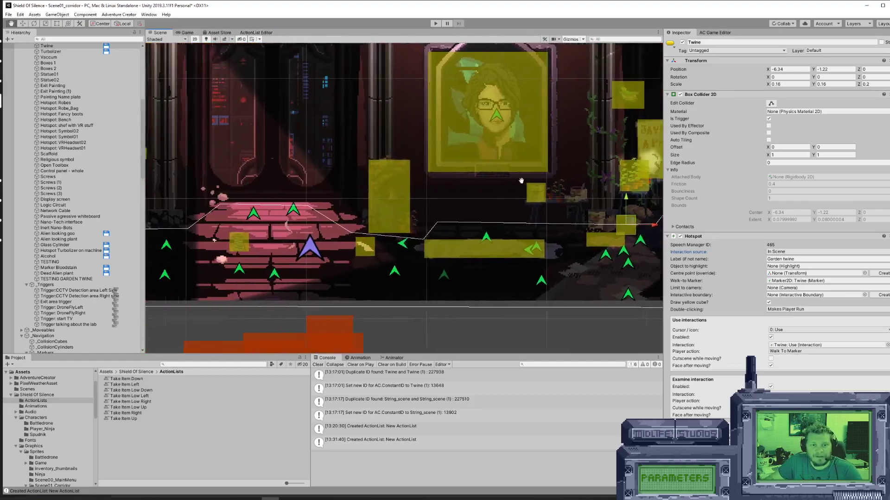
pyautogui.click(299, 327)
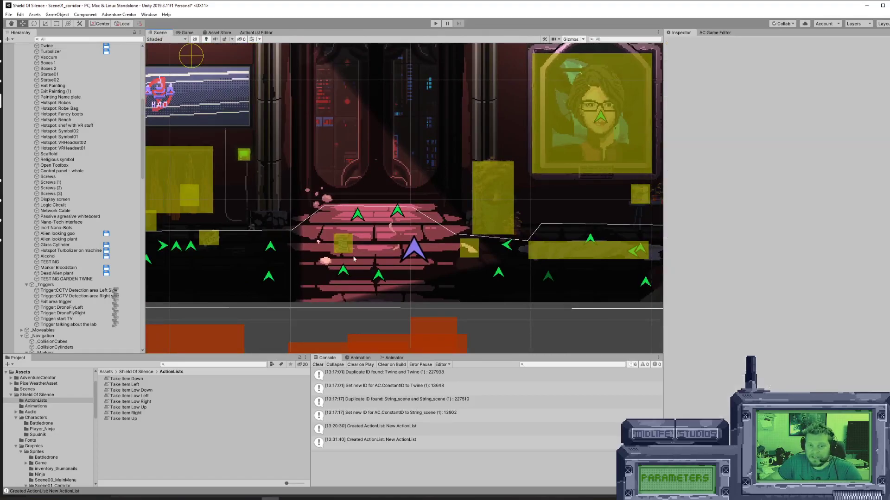
pyautogui.click(342, 244)
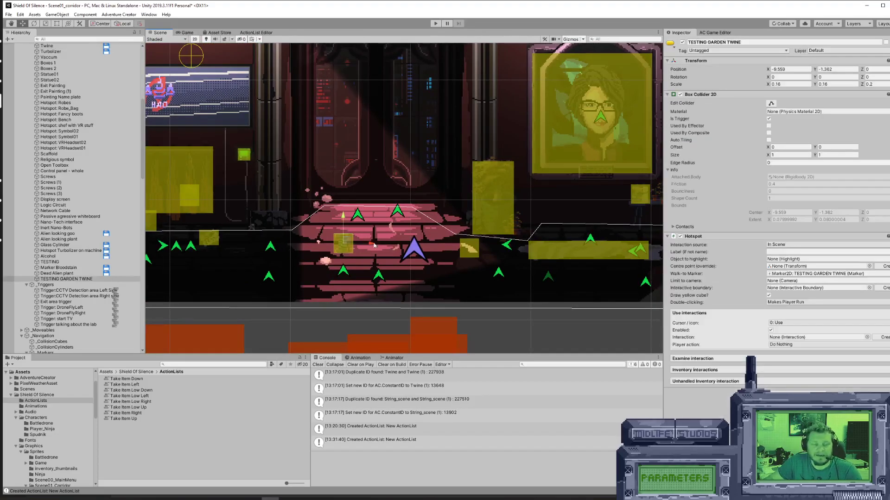
pyautogui.moveTo(343, 251); pyautogui.dragTo(367, 250)
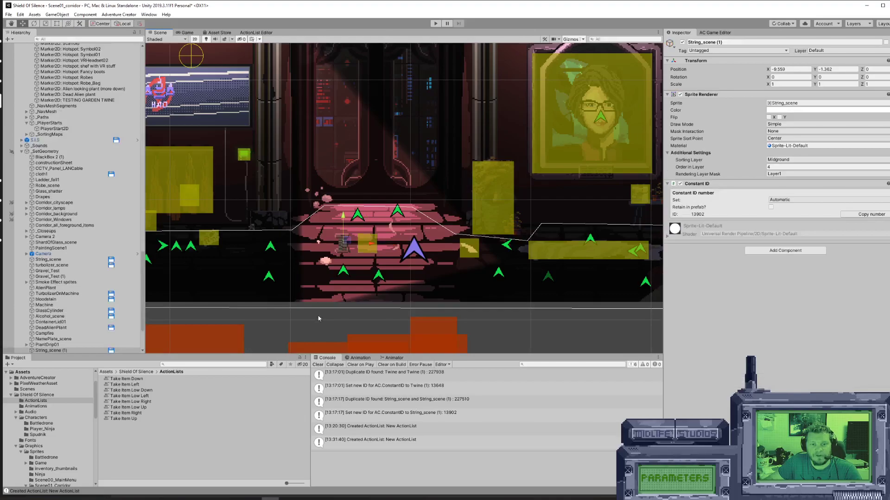
pyautogui.click(340, 292)
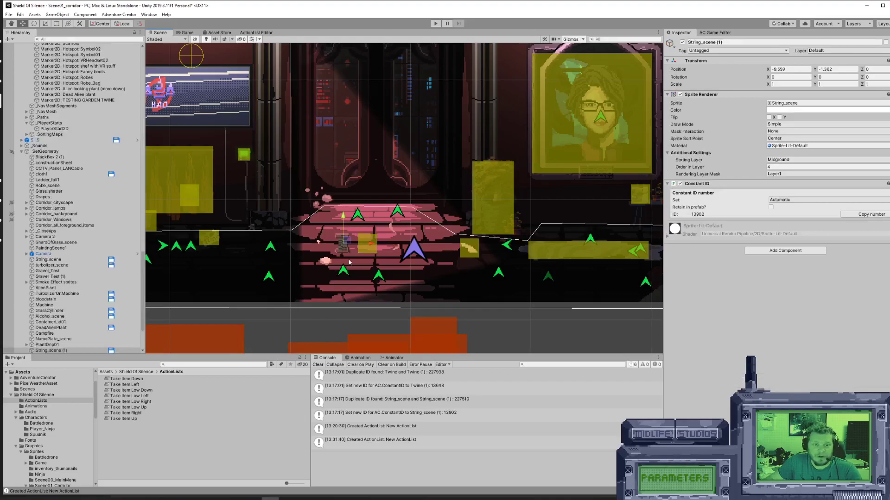
pyautogui.click(362, 253)
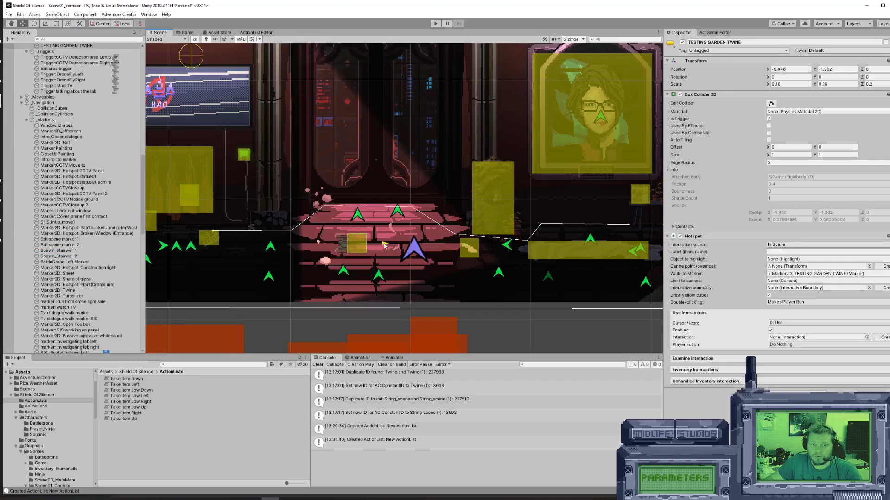
pyautogui.moveTo(396, 246); pyautogui.dragTo(373, 247)
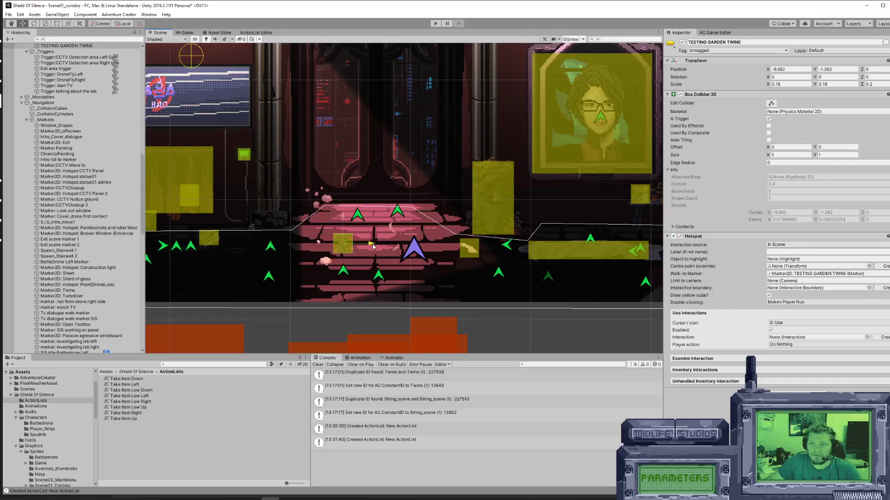
# Check the hotspot's walk-to marker and box, then clear the selection.
pyautogui.click(343, 272)
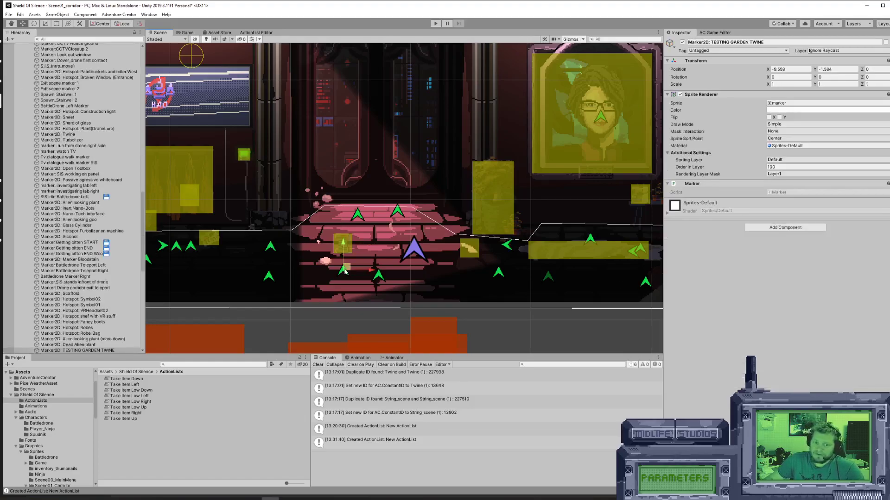
pyautogui.click(345, 244)
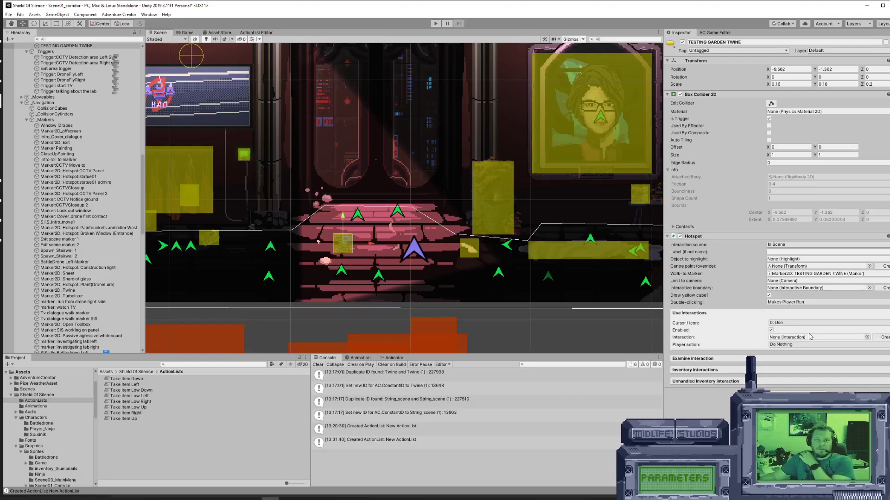
pyautogui.click(198, 454)
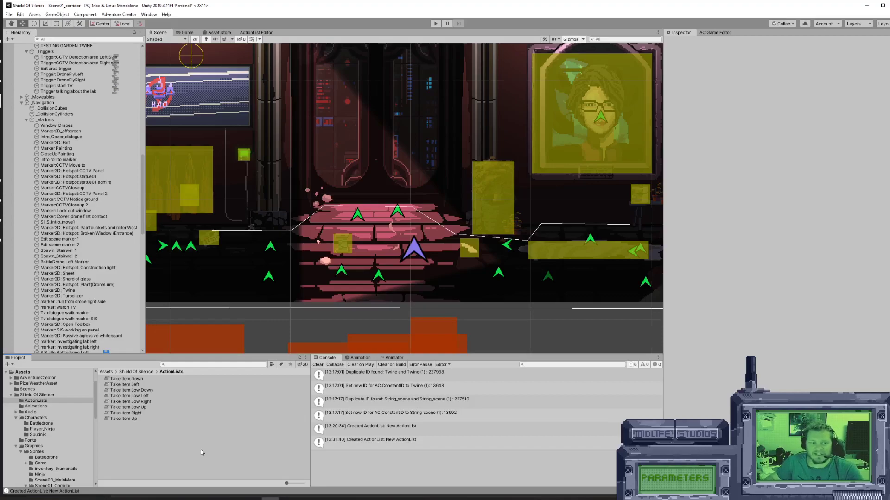
# Create a new Adventure Creator ActionList asset in the ActionLists folder and open it.
pyautogui.rightClick(135, 438)
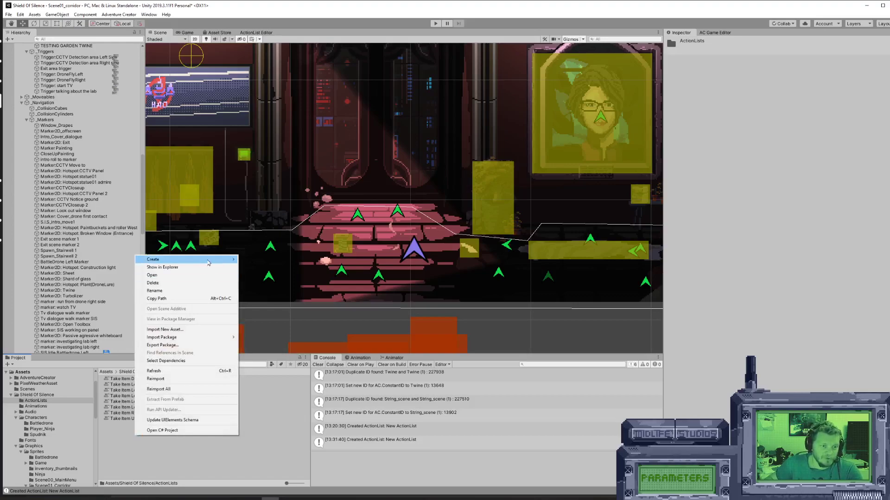
pyautogui.moveTo(208, 263)
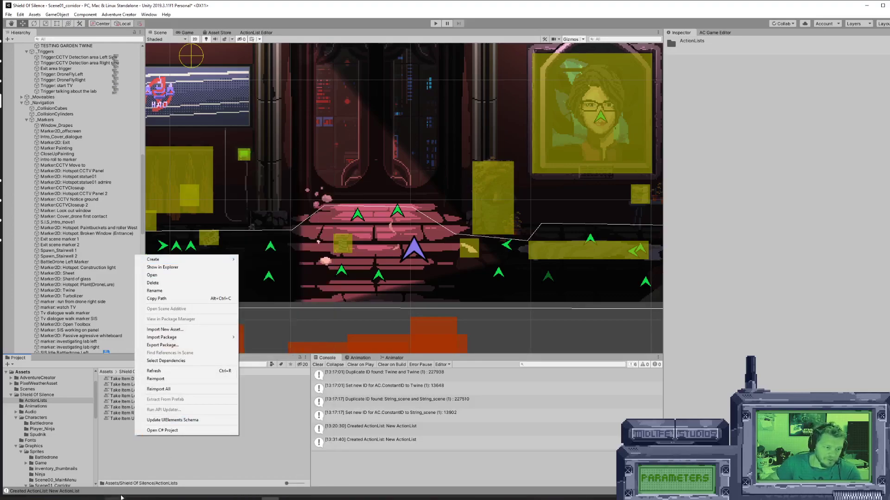
pyautogui.click(143, 469)
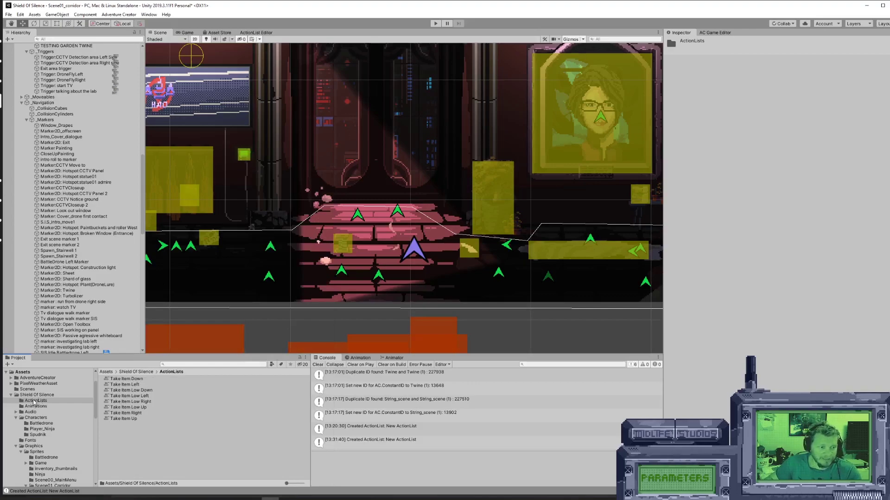
pyautogui.rightClick(140, 444)
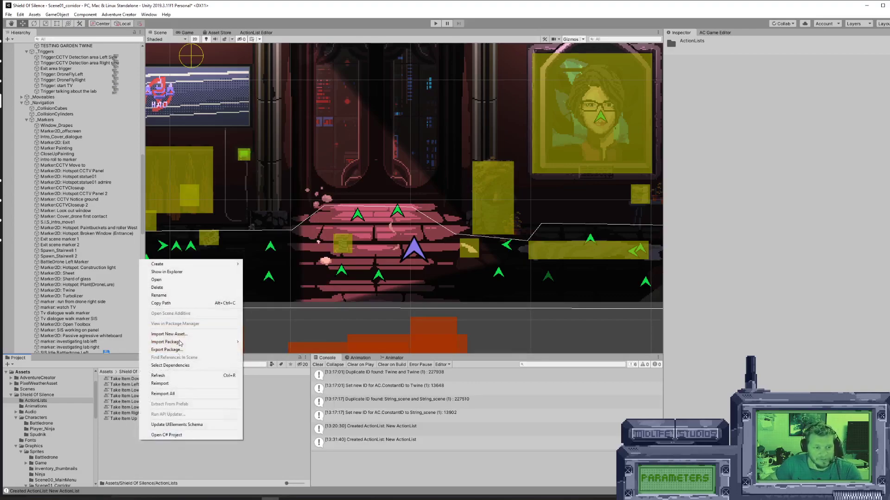
pyautogui.moveTo(174, 263)
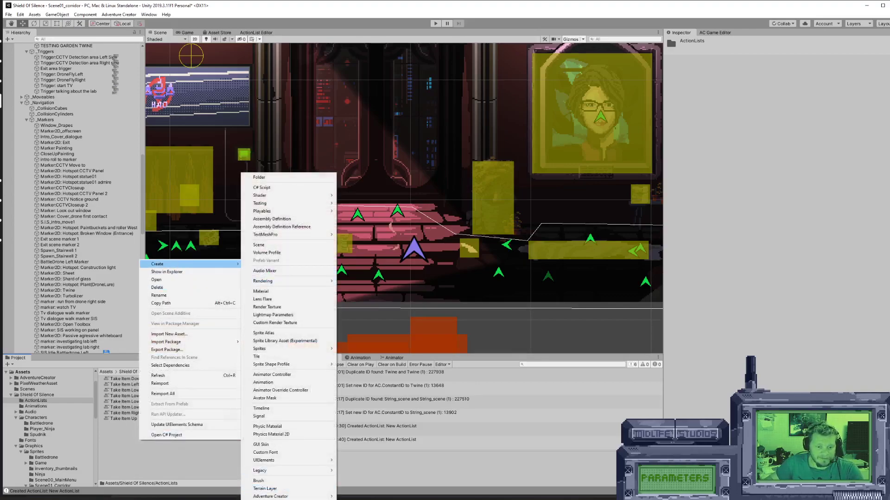
pyautogui.moveTo(290, 497)
pyautogui.click(357, 496)
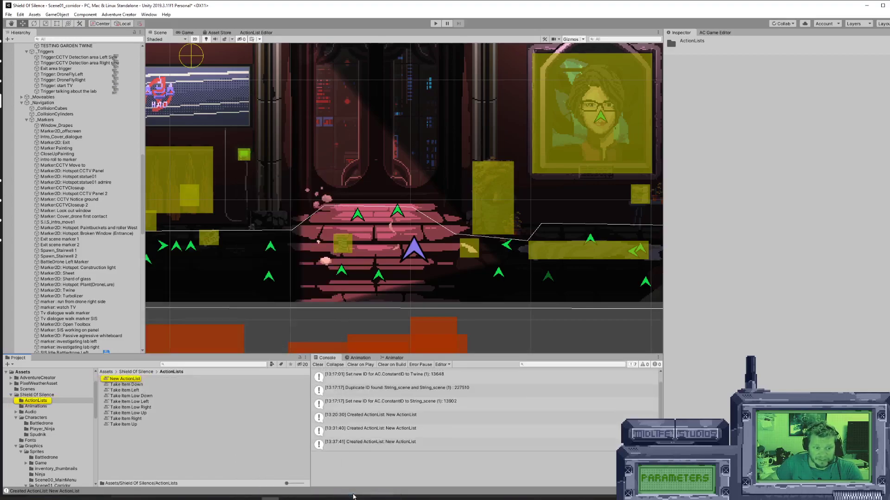
pyautogui.doubleClick(122, 379)
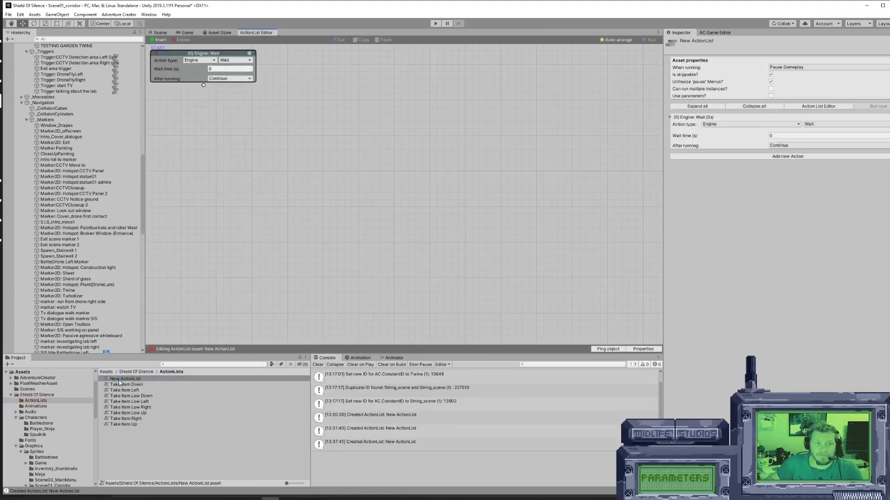
# Rename the new ActionList asset to 'parameters video right'.
pyautogui.click(127, 380)
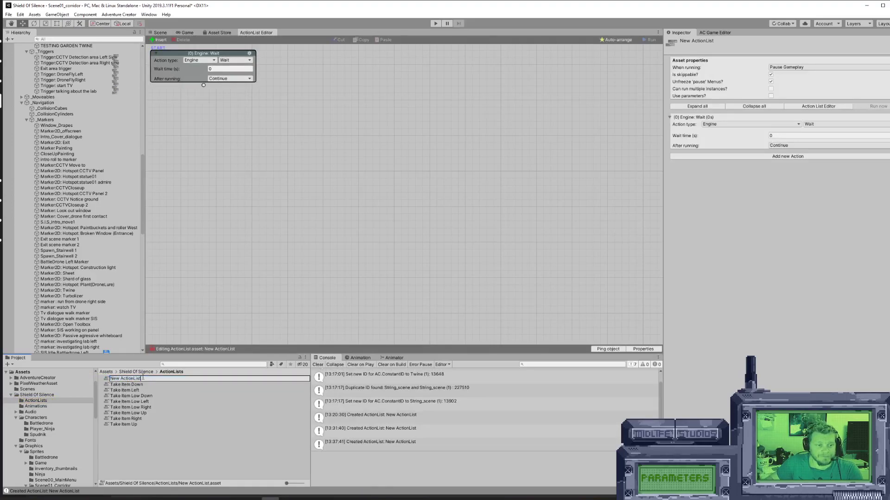
pyautogui.write('pick')
pyautogui.press('BackSpace')
pyautogui.press('BackSpace')
pyautogui.press('BackSpace')
pyautogui.write('ck')
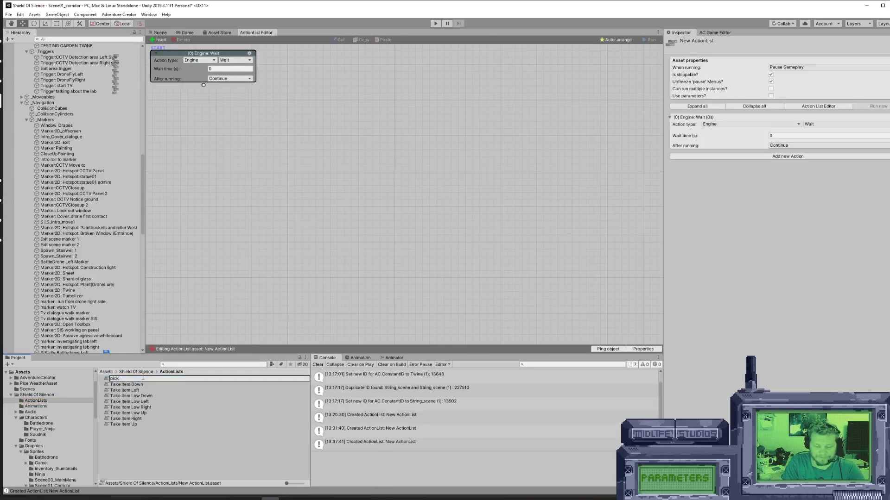
pyautogui.press('BackSpace')
pyautogui.press('BackSpace')
pyautogui.press('BackSpace')
pyautogui.write('er')
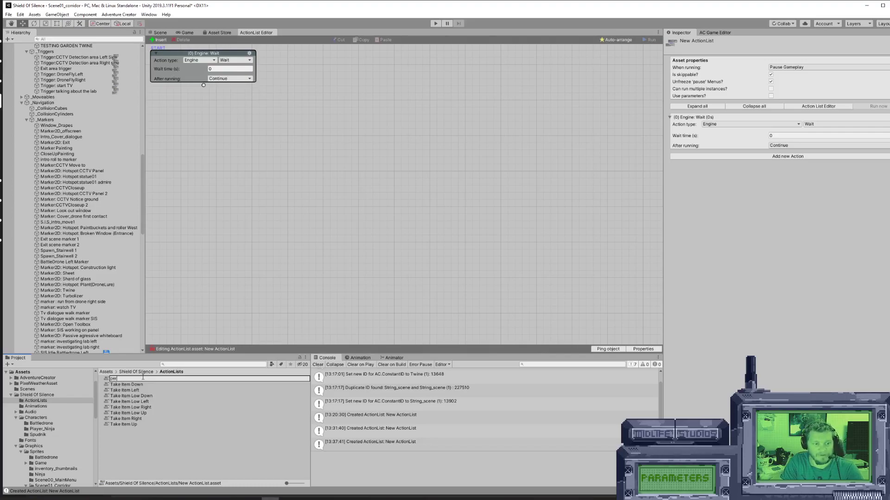
pyautogui.press('BackSpace')
pyautogui.press('BackSpace')
pyautogui.press('BackSpace')
pyautogui.write('arameters video')
pyautogui.press('Return')
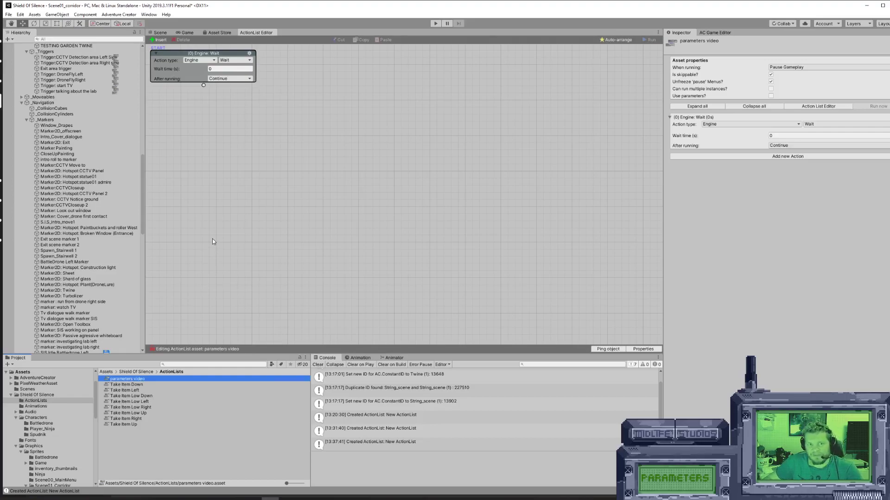
pyautogui.click(149, 380)
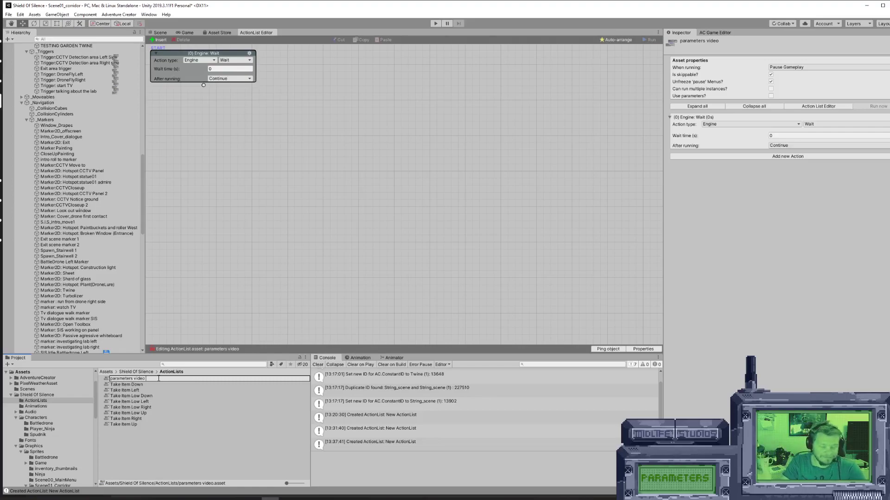
pyautogui.write('ight')
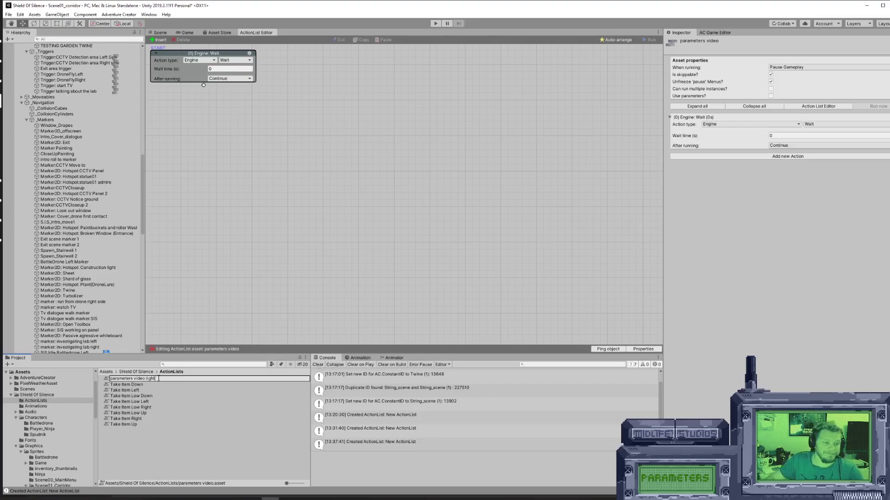
pyautogui.press('Return')
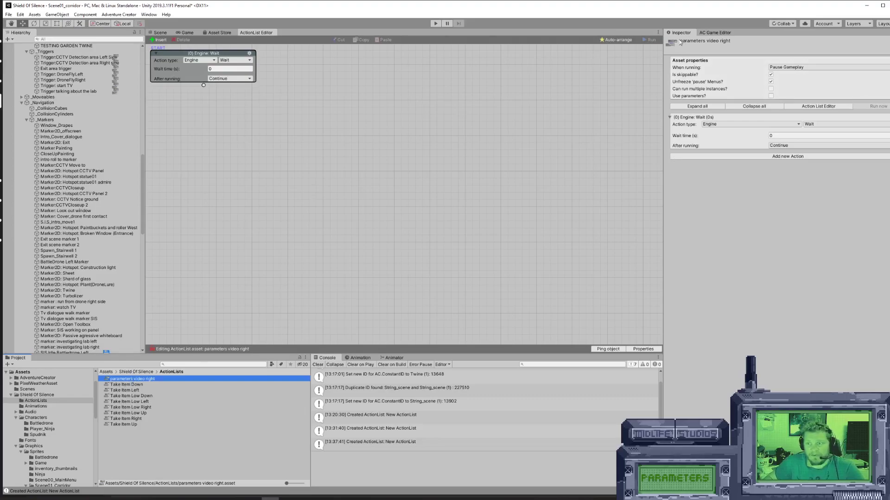
# Tick 'Use parameters?' and add a Game Object parameter labelled 'object to hide'.
pyautogui.click(771, 96)
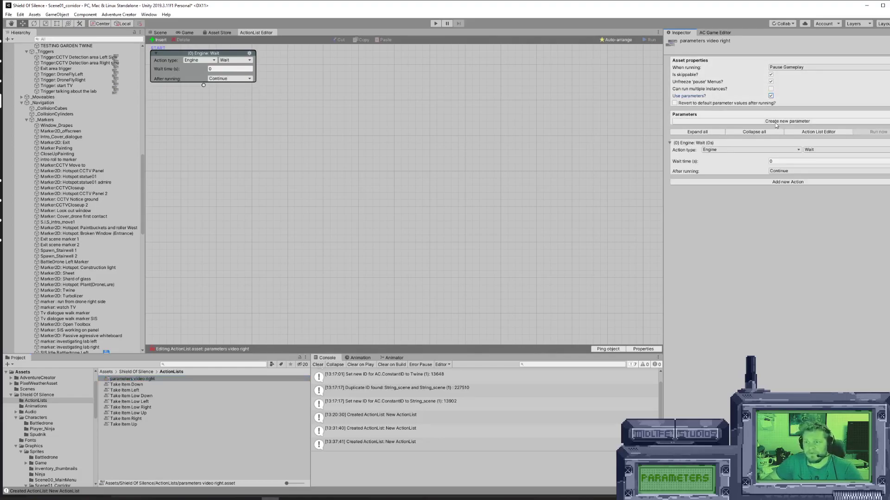
pyautogui.click(779, 122)
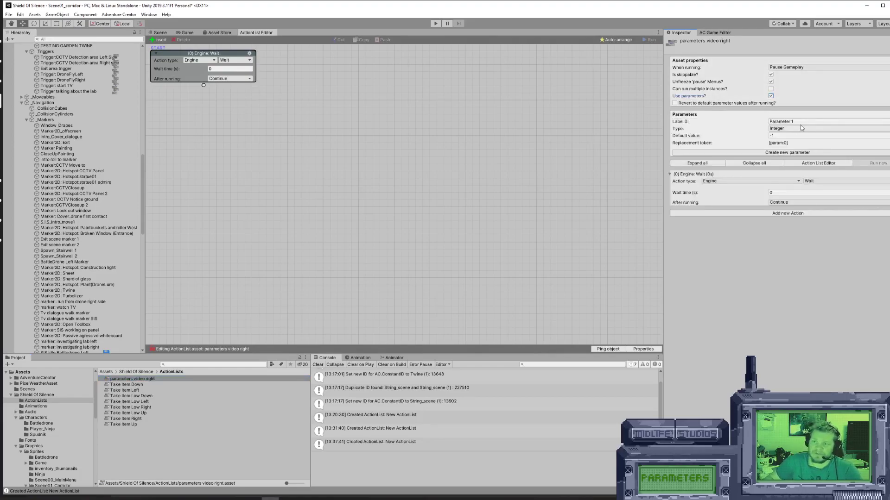
pyautogui.click(779, 121)
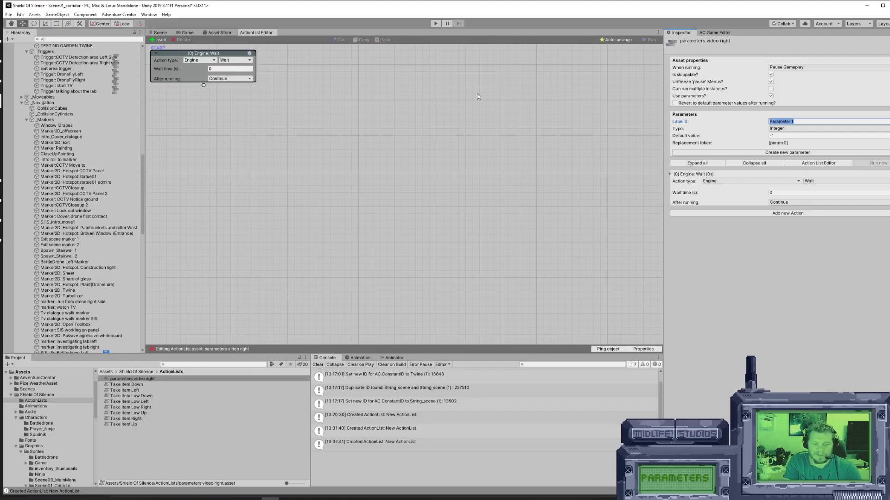
pyautogui.write('object to hide')
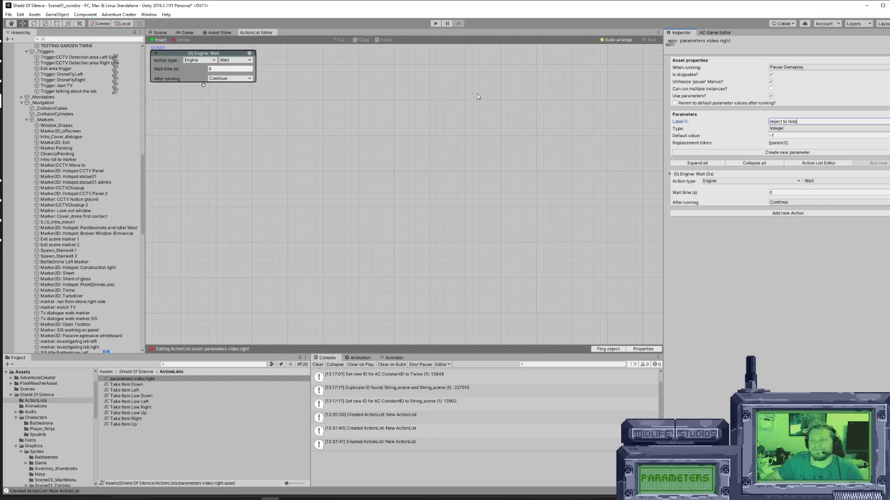
pyautogui.click(791, 129)
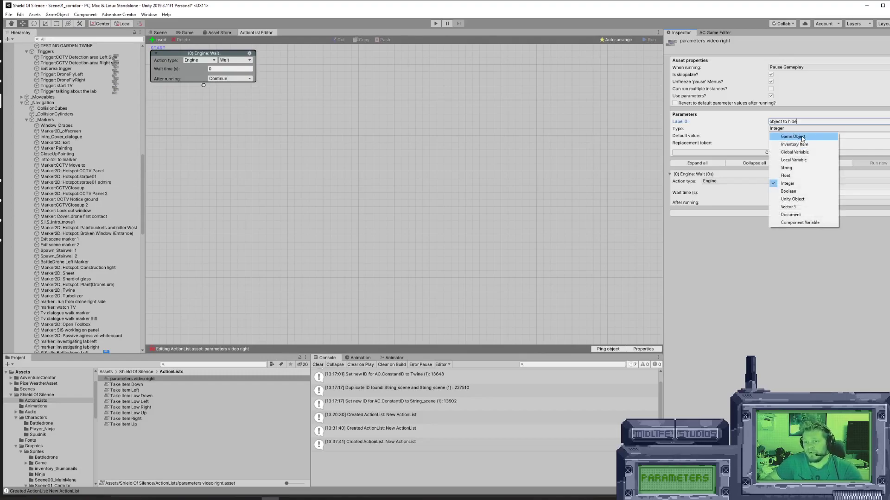
pyautogui.click(802, 138)
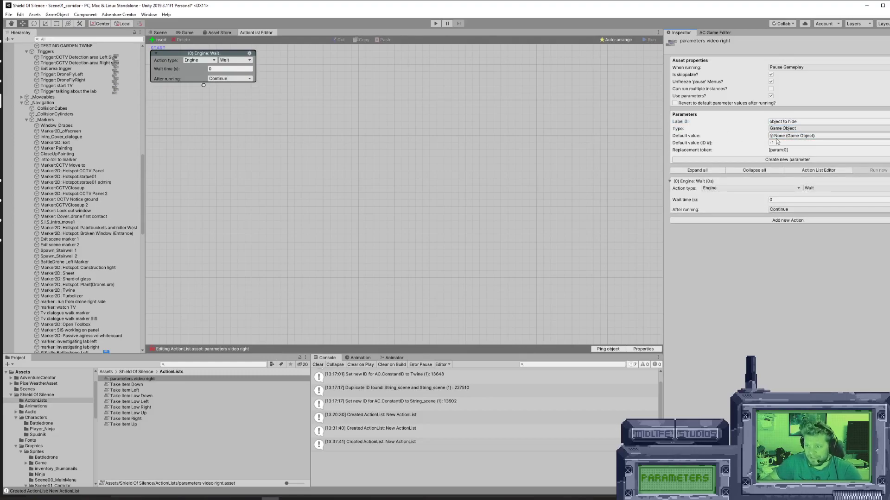
# Add a second parameter labelled 'object to add to inventory' with type Inventory Item.
pyautogui.click(787, 160)
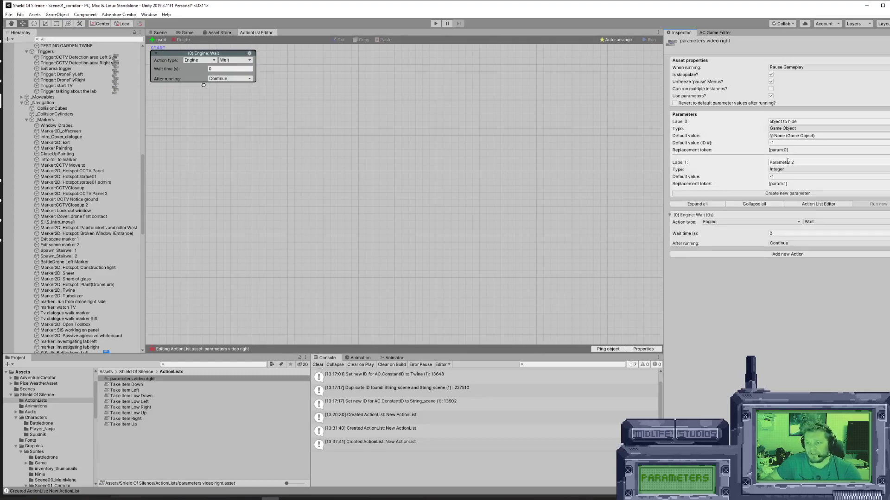
pyautogui.click(827, 162)
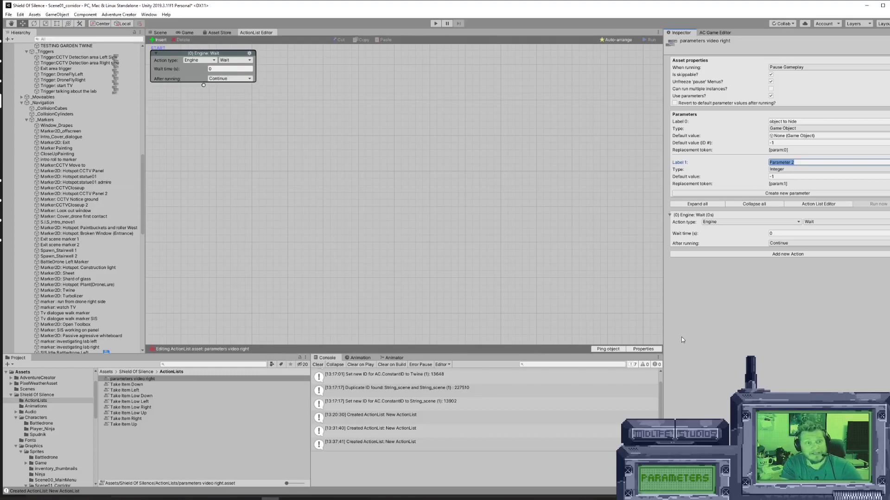
pyautogui.write('obe')
pyautogui.write('ect to ad')
pyautogui.write('d to invetory')
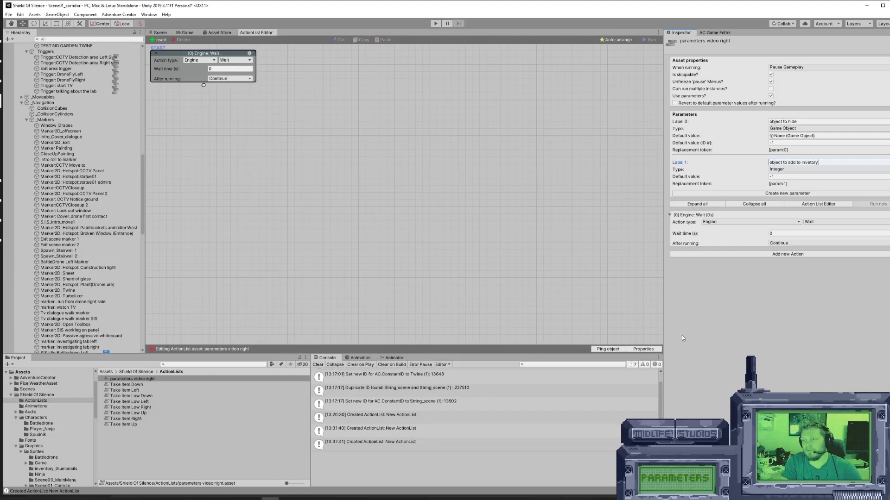
pyautogui.press('BackSpace')
pyautogui.press('BackSpace')
pyautogui.write('ntory')
pyautogui.click(788, 170)
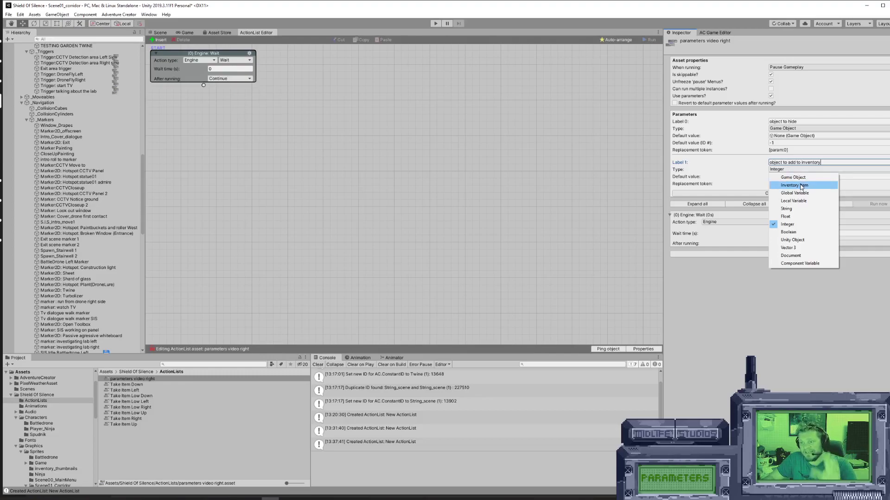
pyautogui.click(801, 186)
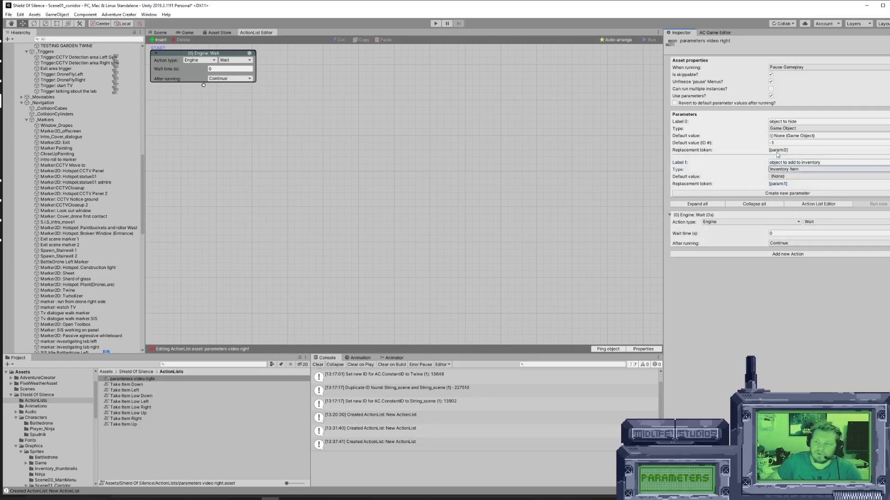
# Add a third parameter labelled 'hotspot to disable' of type Game Object, default None.
pyautogui.click(781, 194)
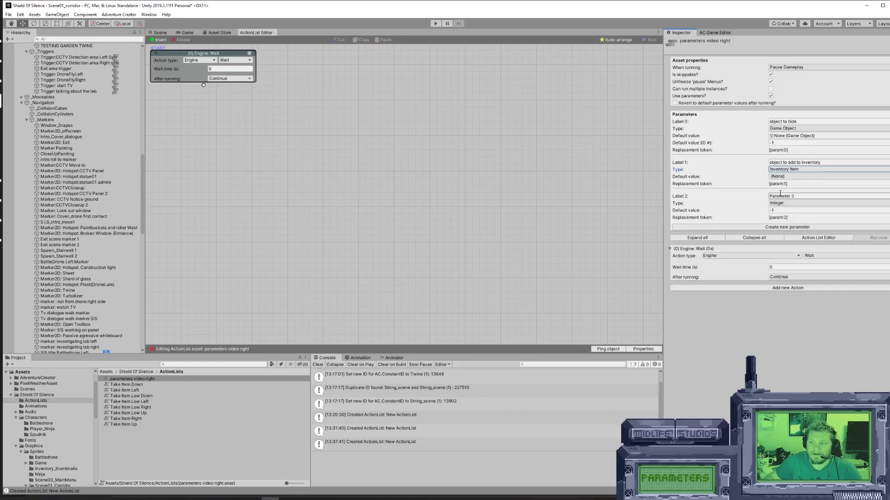
pyautogui.click(798, 197)
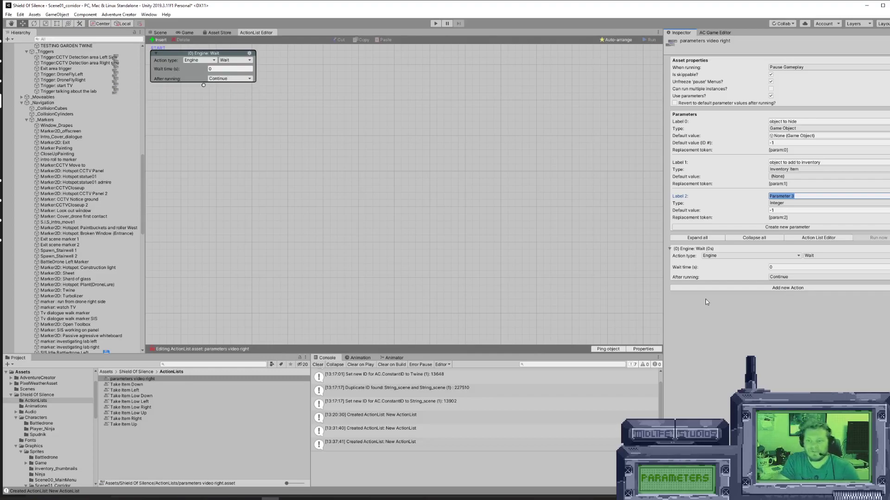
pyautogui.write('hotspot to')
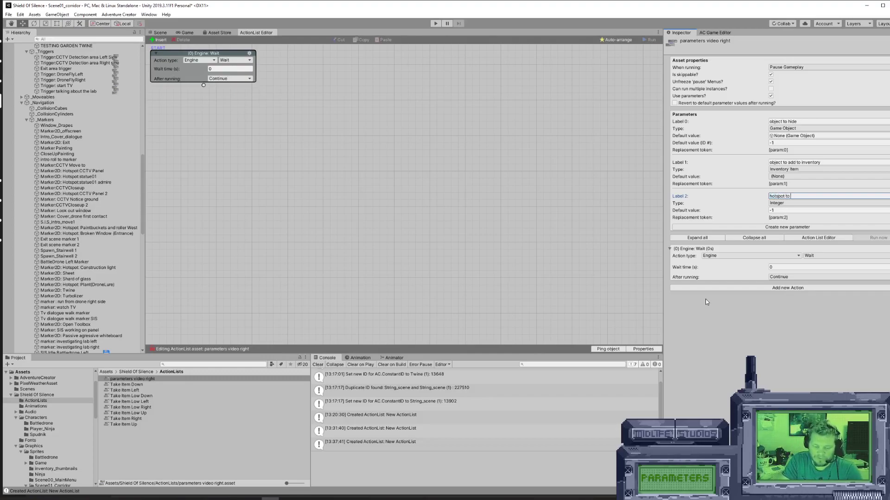
pyautogui.write(' disable')
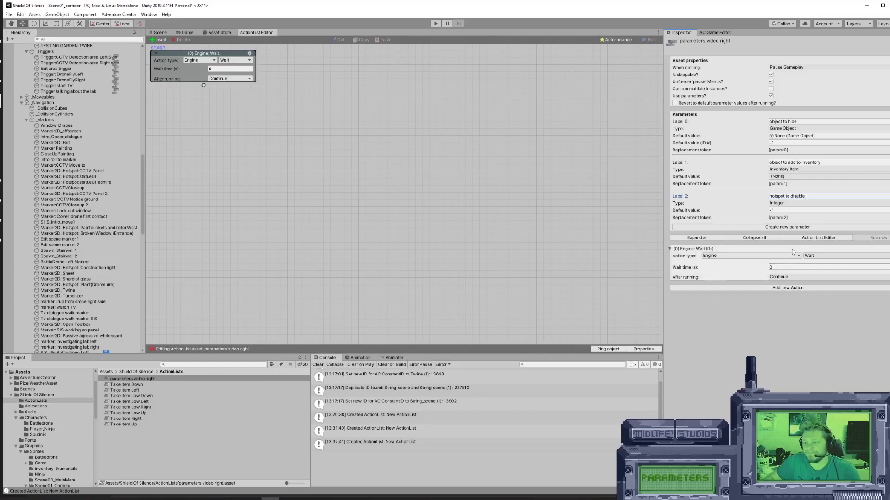
pyautogui.click(785, 204)
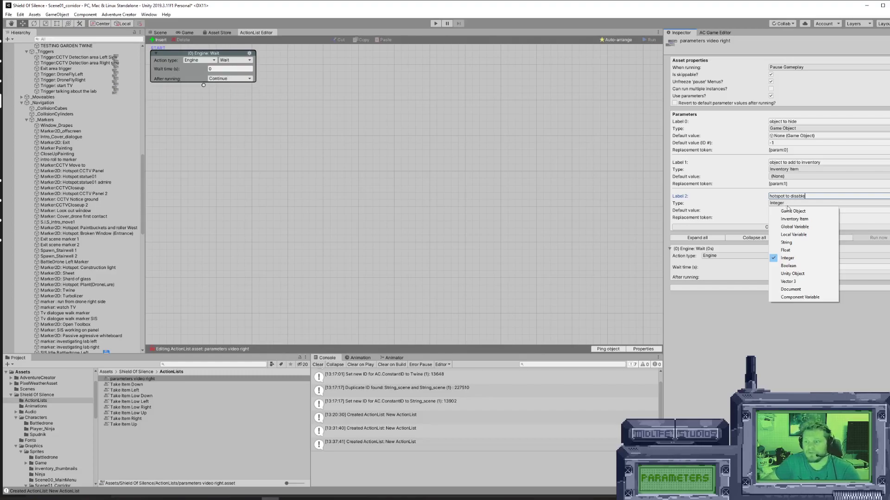
pyautogui.click(790, 212)
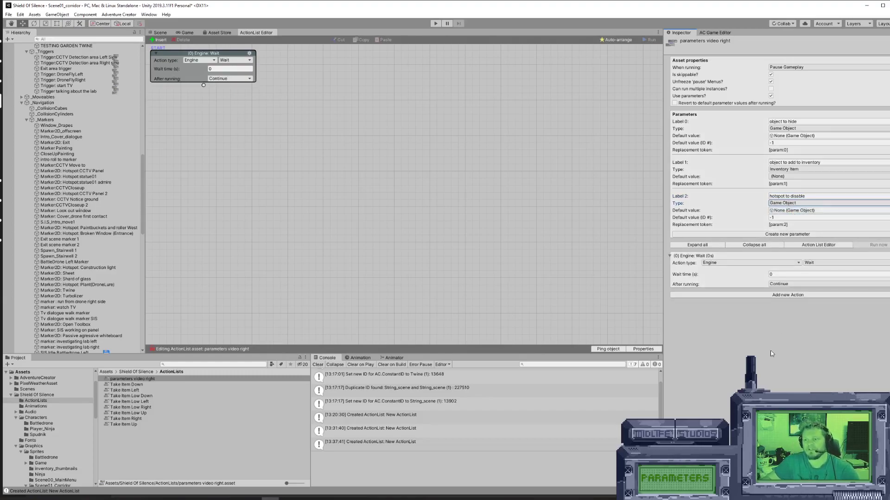
pyautogui.click(732, 331)
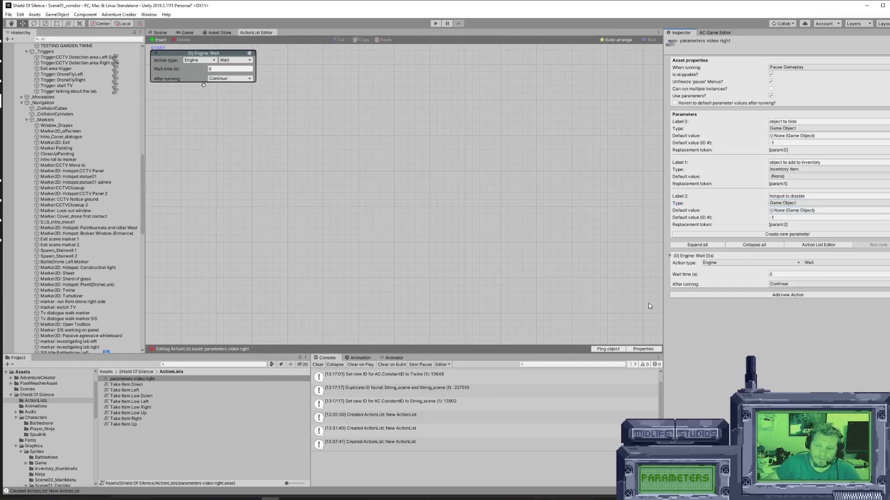
pyautogui.click(272, 155)
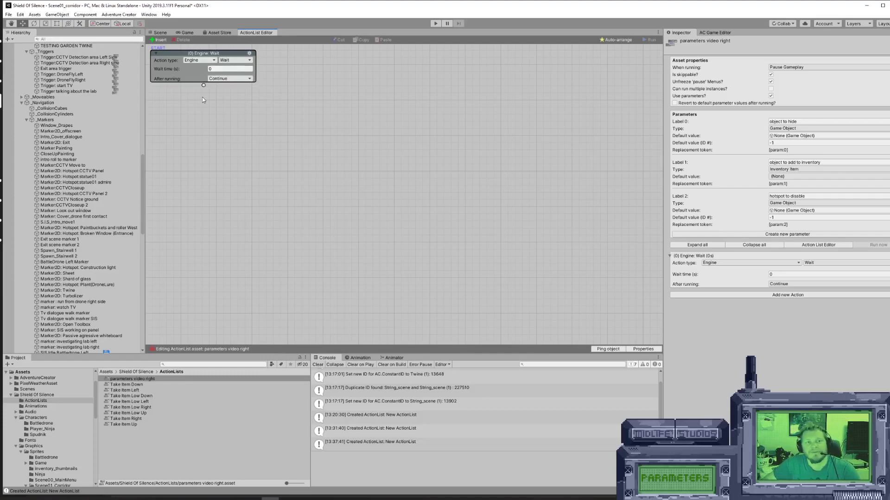
# Link a Character: Animate action after the Wait, set to the Player with Play Custom.
pyautogui.moveTo(203, 85); pyautogui.dragTo(195, 131)
pyautogui.click(200, 118)
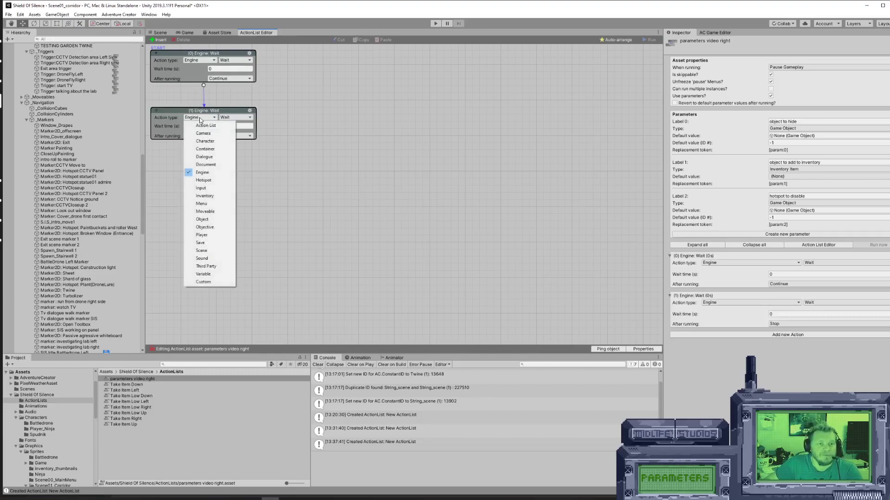
pyautogui.click(205, 141)
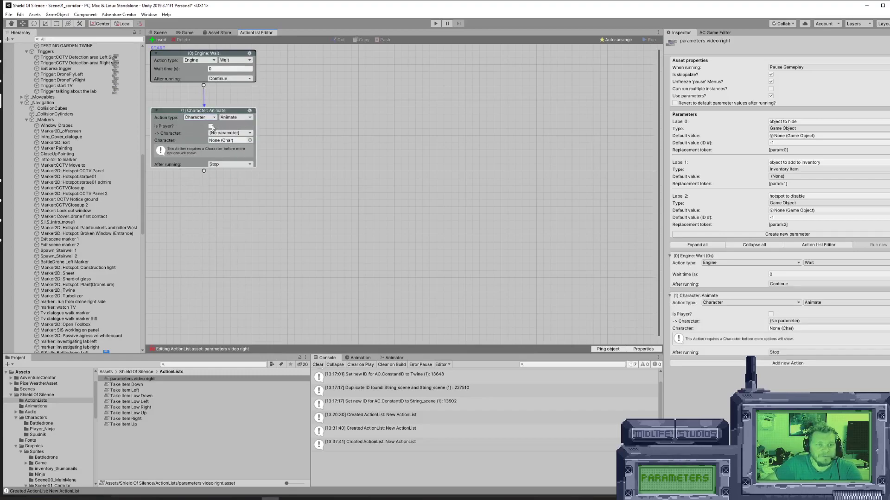
pyautogui.click(211, 126)
pyautogui.click(250, 133)
pyautogui.click(225, 140)
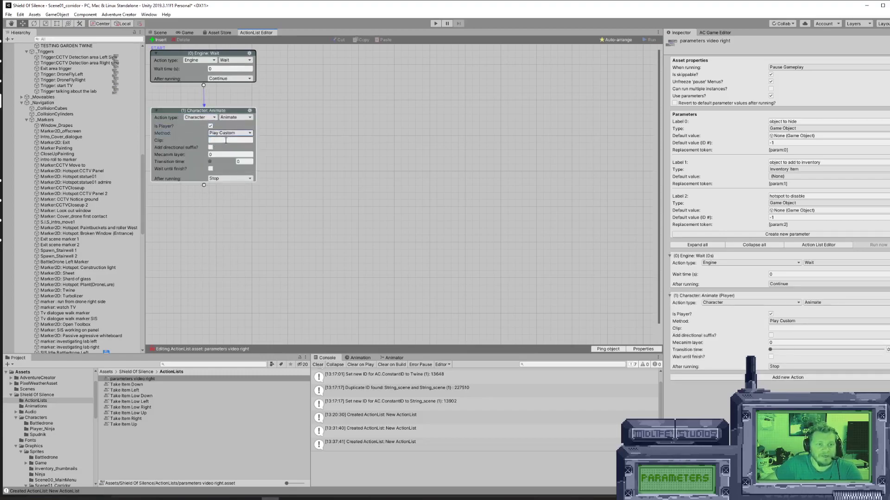
pyautogui.click(225, 141)
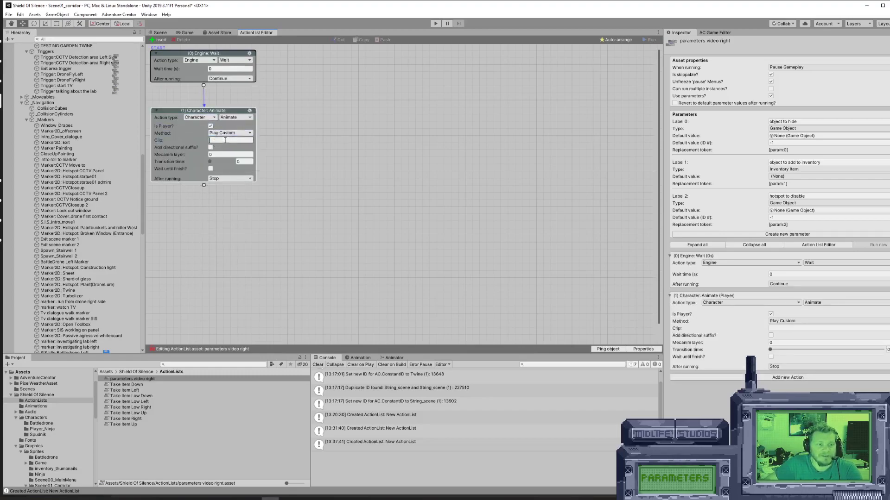
# Browse the Player_Ninja Animations and sprites folders for the clip names.
pyautogui.click(45, 428)
pyautogui.click(37, 407)
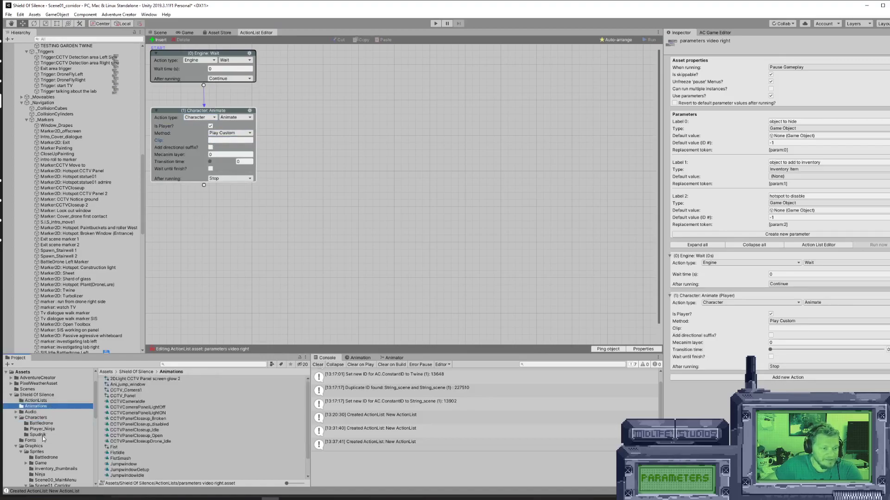
pyautogui.scroll(-3, 44, 436)
pyautogui.click(55, 431)
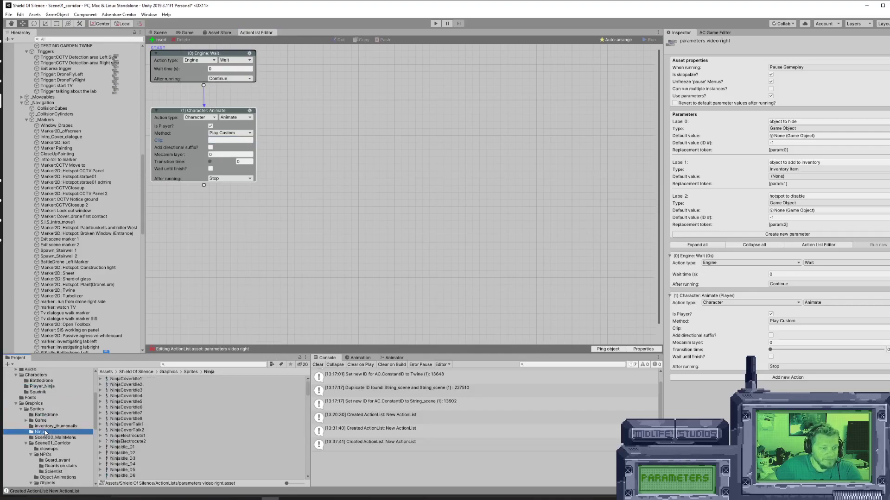
pyautogui.scroll(-5, 149, 421)
pyautogui.scroll(2, 135, 438)
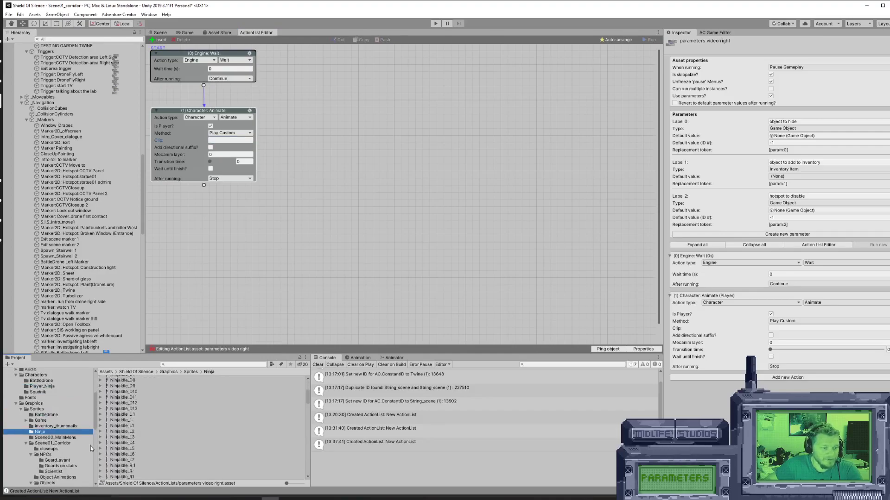
pyautogui.scroll(5, 69, 443)
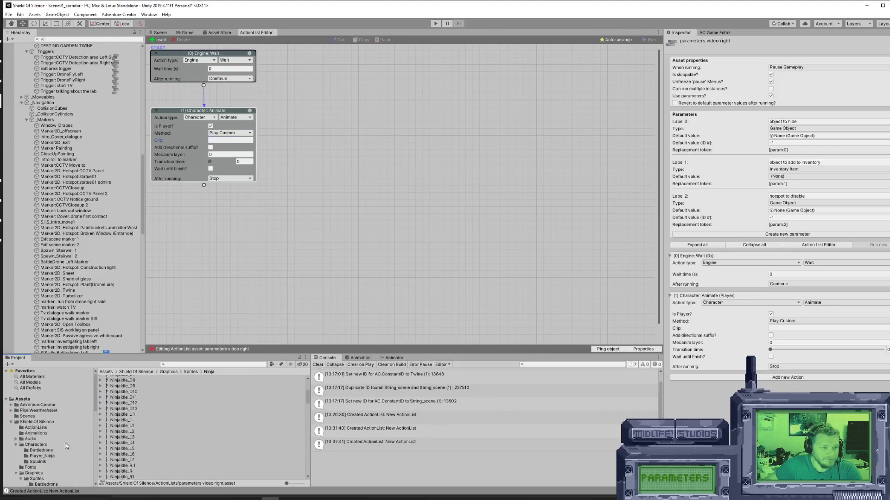
# List the Player_Ninja animation clips and start typing 'NinjaTakeLow' into the Animate node's Clip field.
pyautogui.click(37, 434)
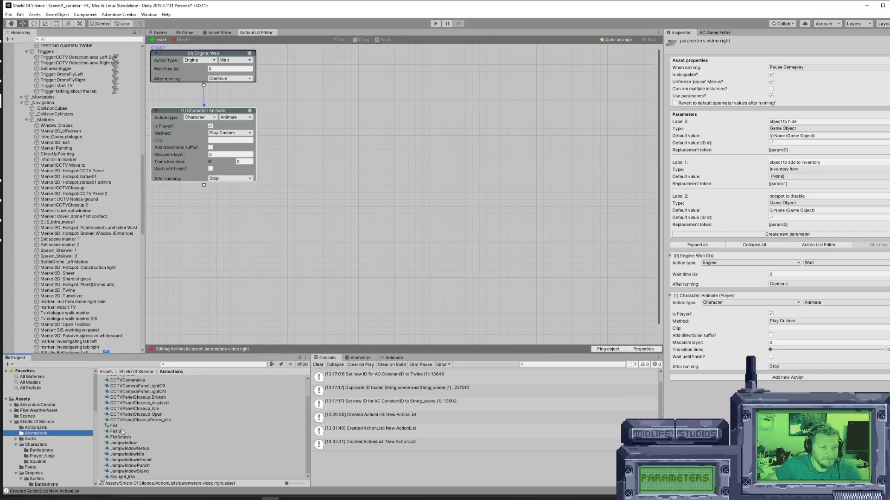
pyautogui.click(41, 445)
pyautogui.click(42, 457)
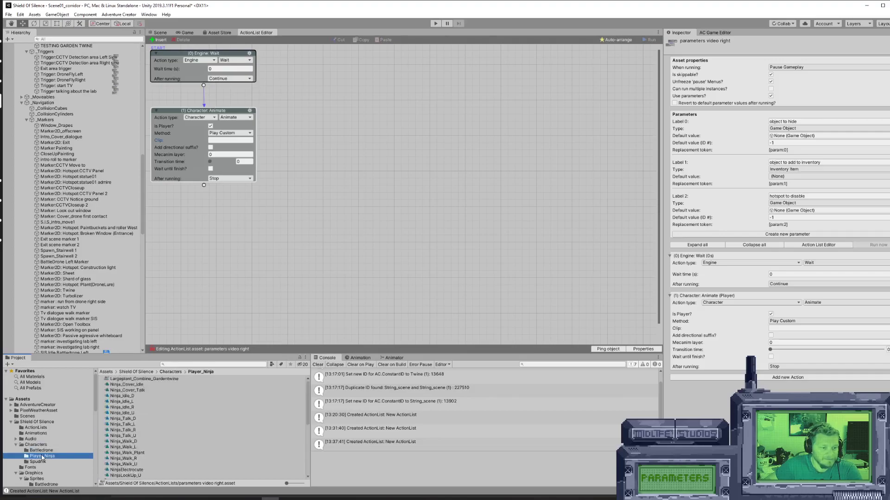
pyautogui.scroll(-10, 174, 430)
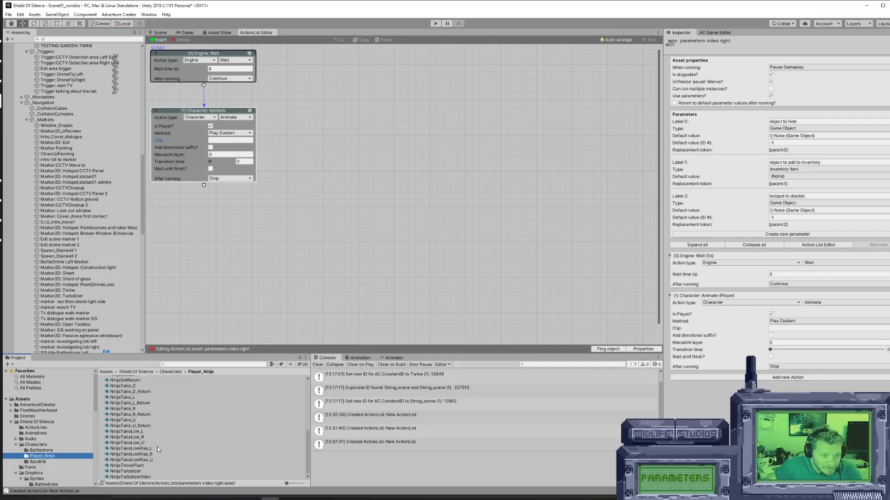
pyautogui.scroll(2, 157, 448)
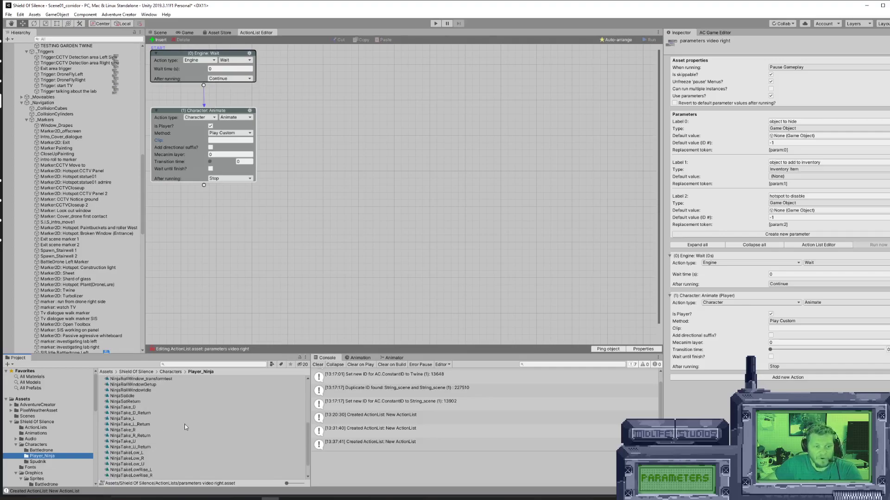
pyautogui.scroll(-2, 185, 427)
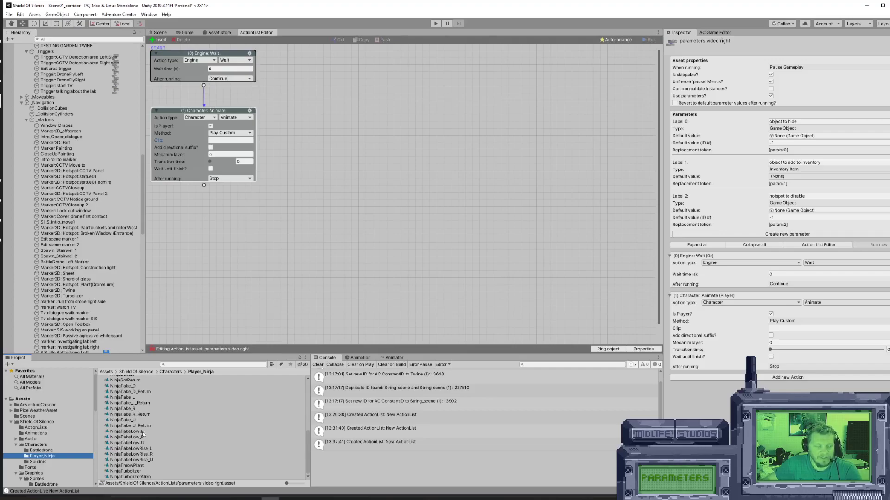
pyautogui.click(225, 141)
pyautogui.write('Ninja')
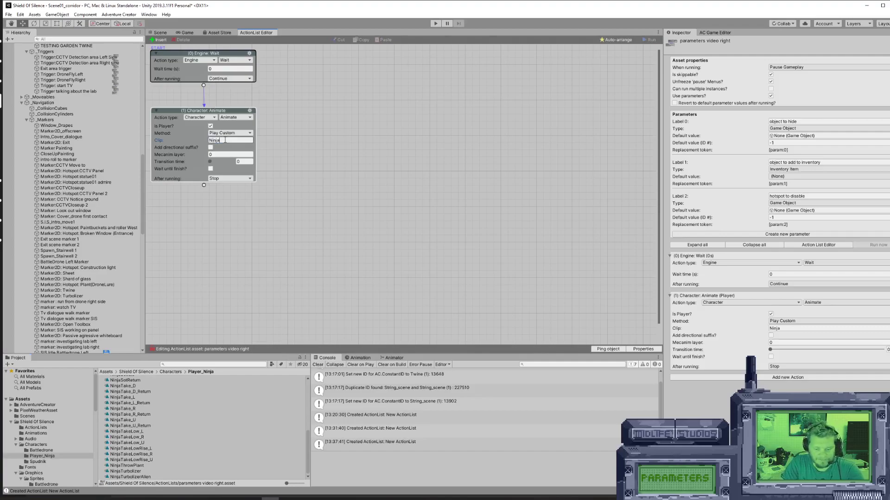
pyautogui.write('TakeLow_R')
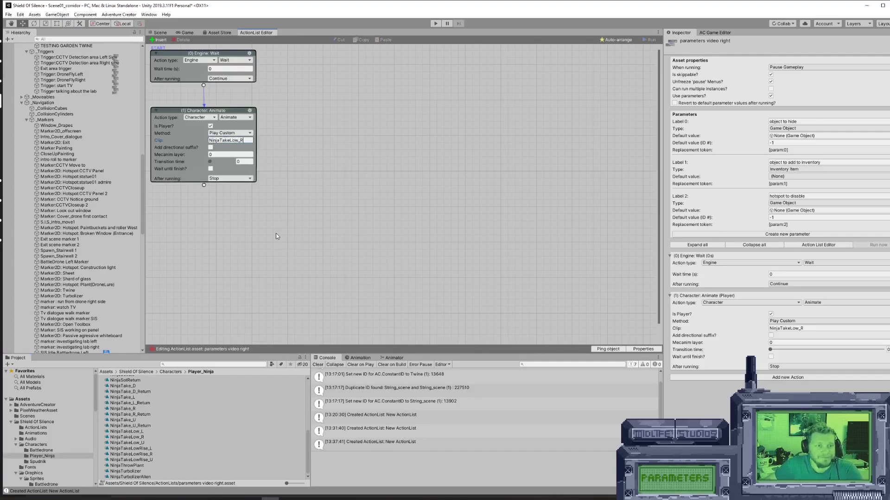
# Duplicate the player Animate action and change the copy's clip to NinjaTakeLowRise_R.
pyautogui.click(251, 110)
pyautogui.click(292, 122)
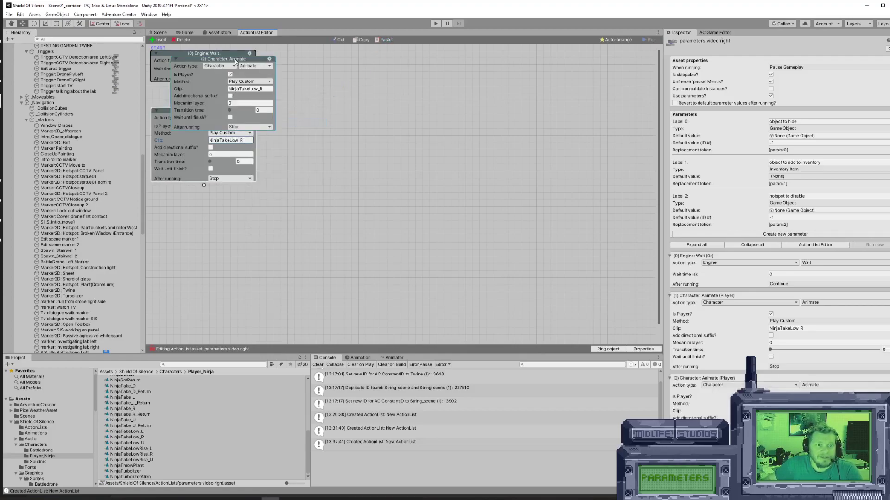
pyautogui.click(384, 39)
pyautogui.moveTo(380, 144); pyautogui.dragTo(399, 170)
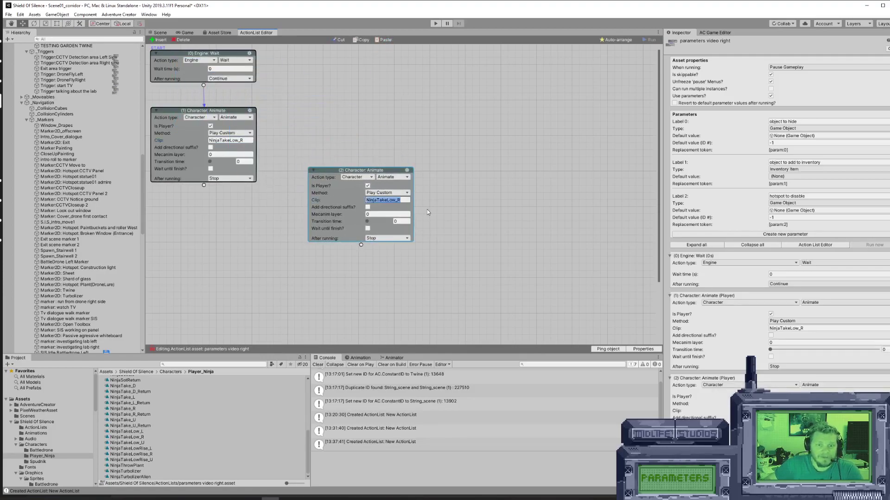
pyautogui.click(399, 201)
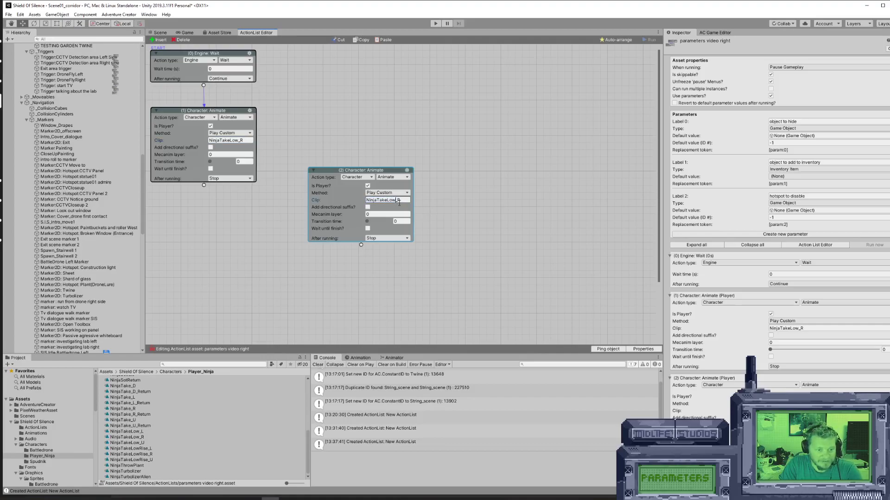
pyautogui.write('Rise')
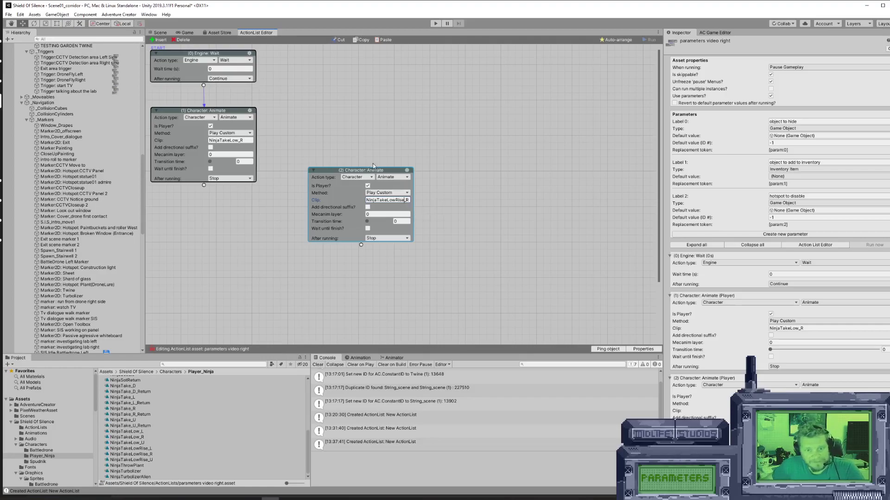
pyautogui.moveTo(380, 170); pyautogui.dragTo(227, 287)
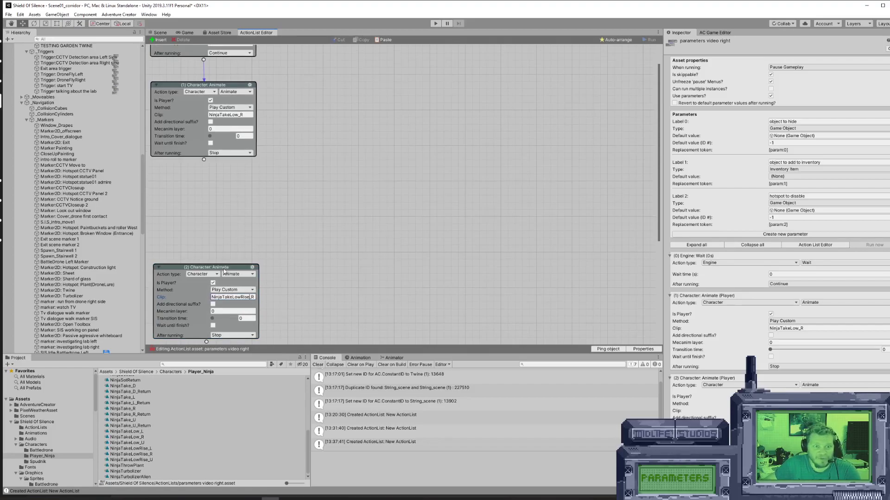
pyautogui.scroll(3, 313, 174)
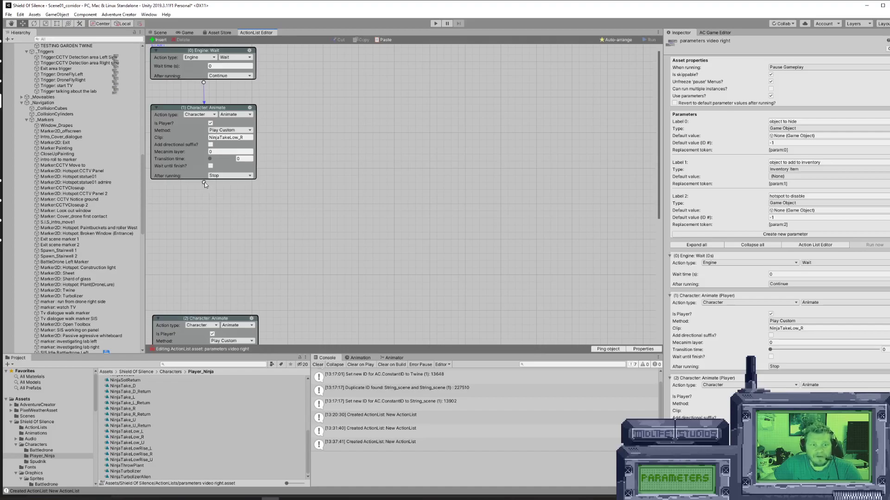
# Add an Object: Visibility action after the first Animate that makes parameter 0: object to hide Invisible.
pyautogui.moveTo(204, 183); pyautogui.dragTo(278, 204)
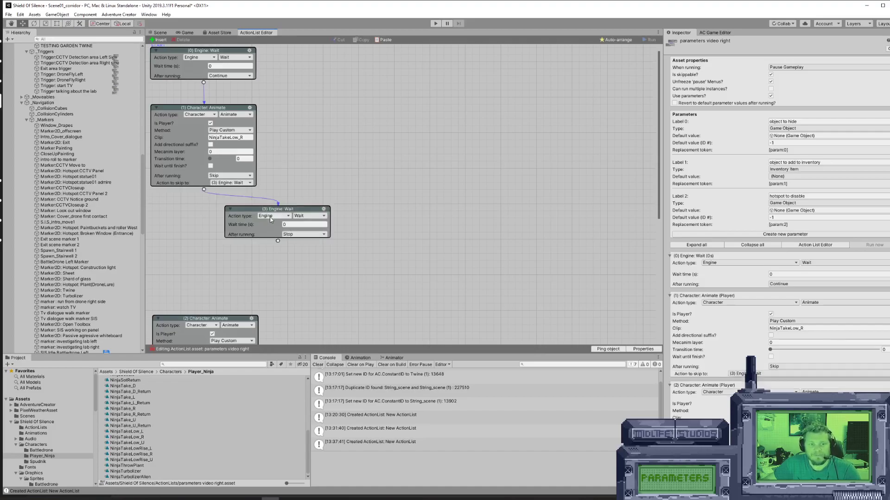
pyautogui.click(273, 215)
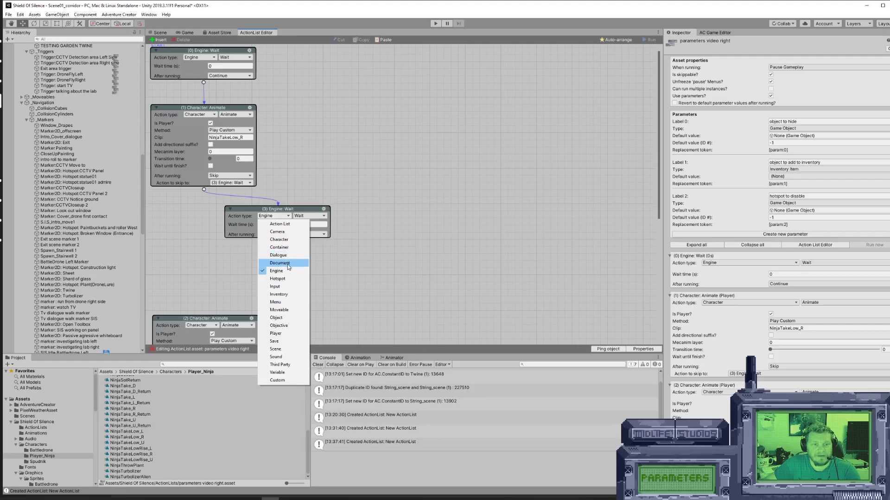
pyautogui.click(278, 318)
pyautogui.click(318, 215)
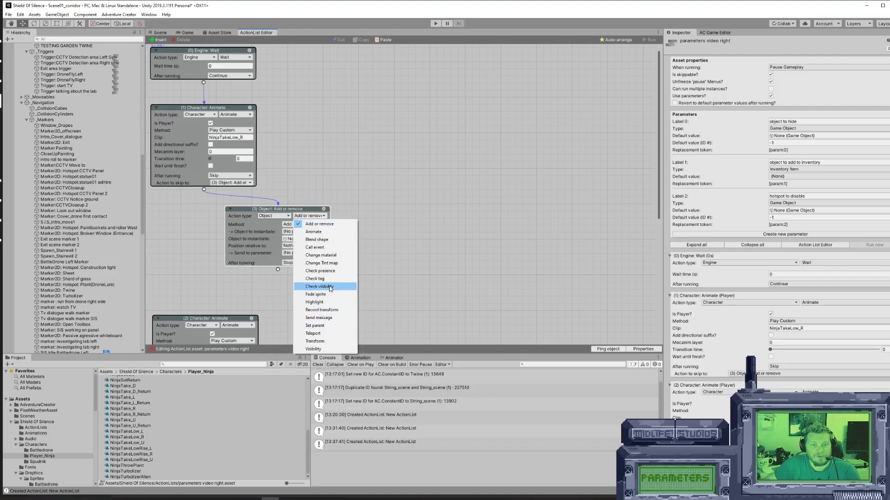
pyautogui.click(324, 349)
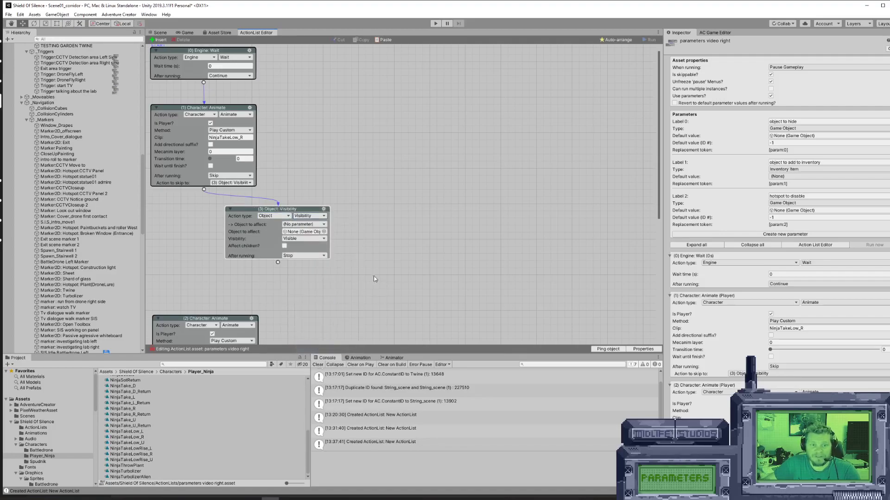
pyautogui.click(322, 224)
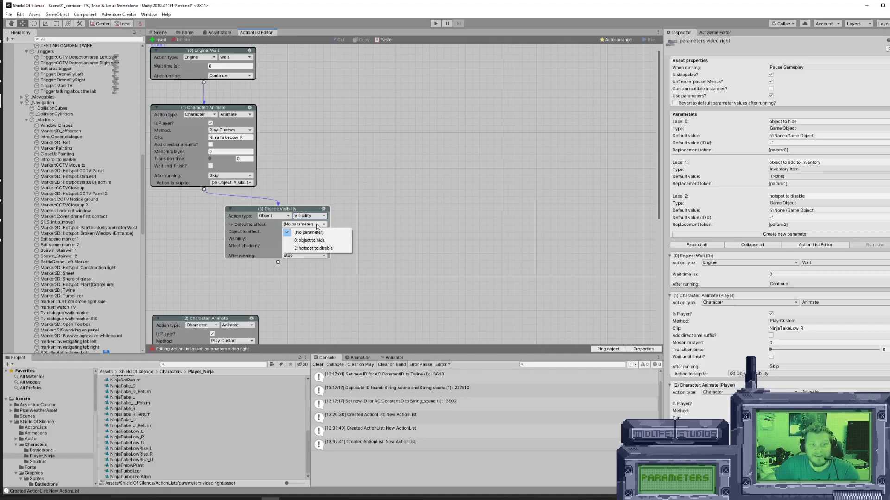
pyautogui.click(311, 240)
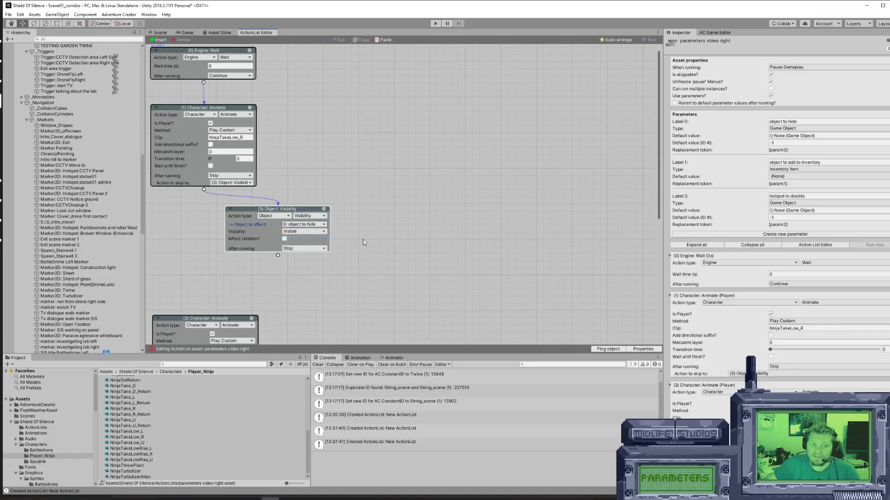
pyautogui.click(325, 232)
pyautogui.click(313, 251)
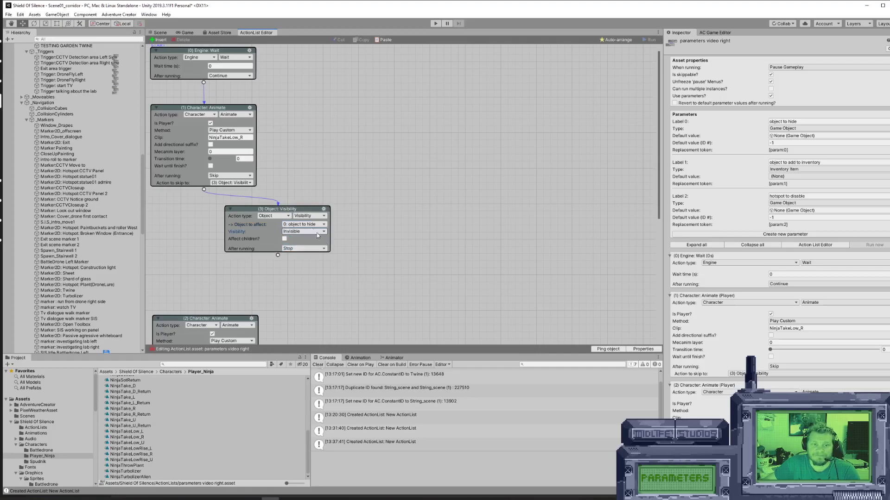
pyautogui.moveTo(296, 209); pyautogui.dragTo(227, 199)
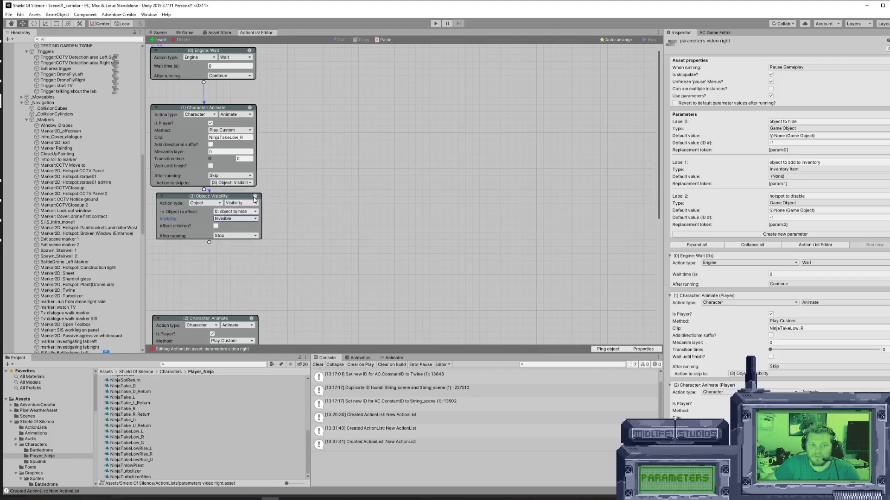
# Add an Inventory: Add or remove action using parameter 1: object to add to inventory, linking a fifth action after it.
pyautogui.moveTo(210, 243); pyautogui.dragTo(279, 272)
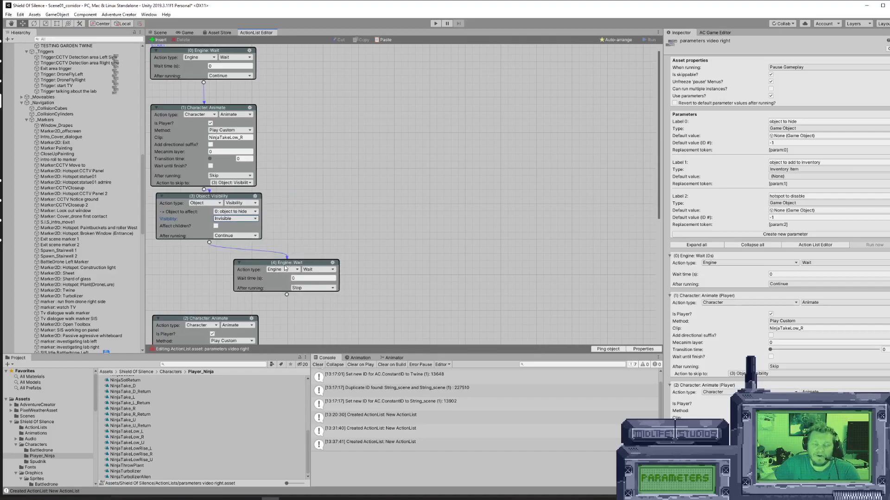
pyautogui.click(282, 270)
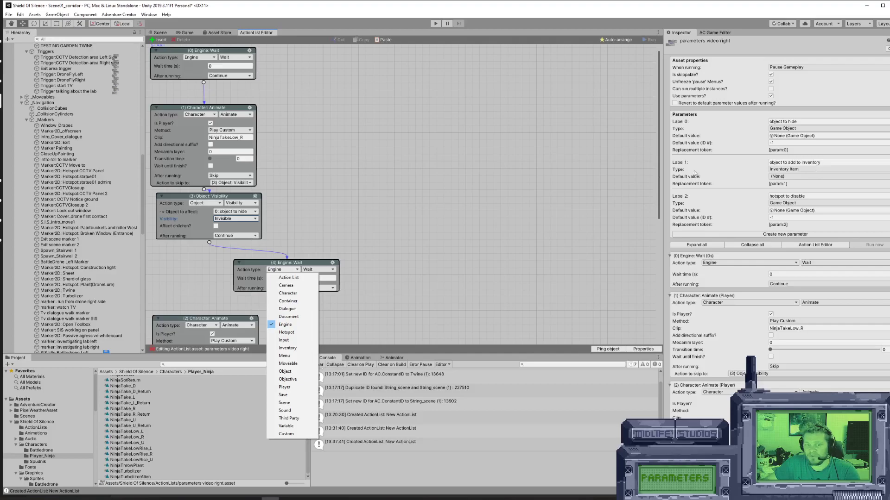
pyautogui.click(288, 348)
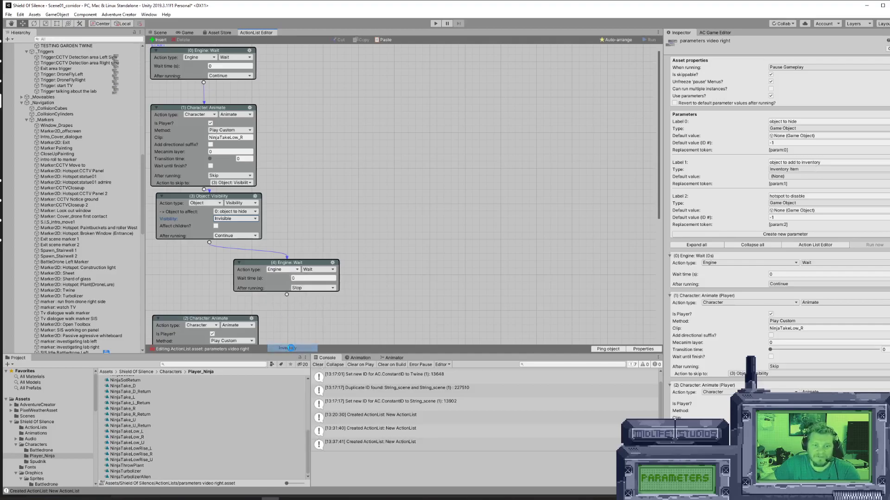
pyautogui.click(319, 269)
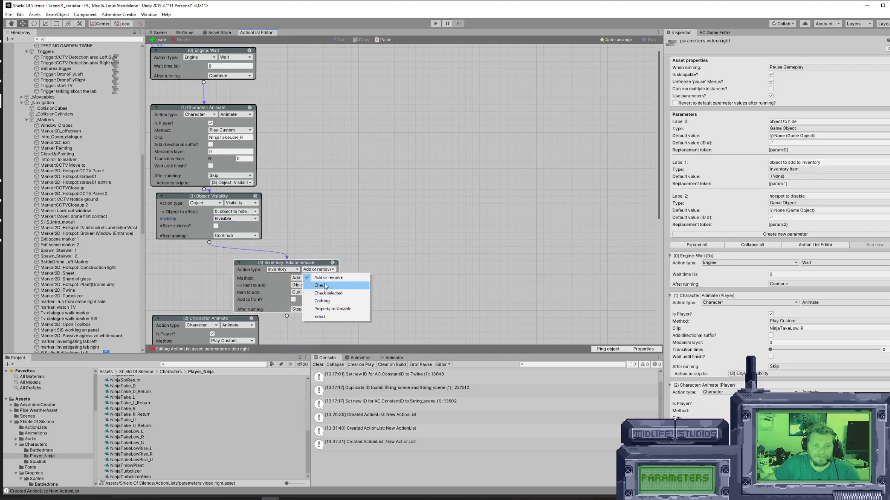
pyautogui.click(330, 278)
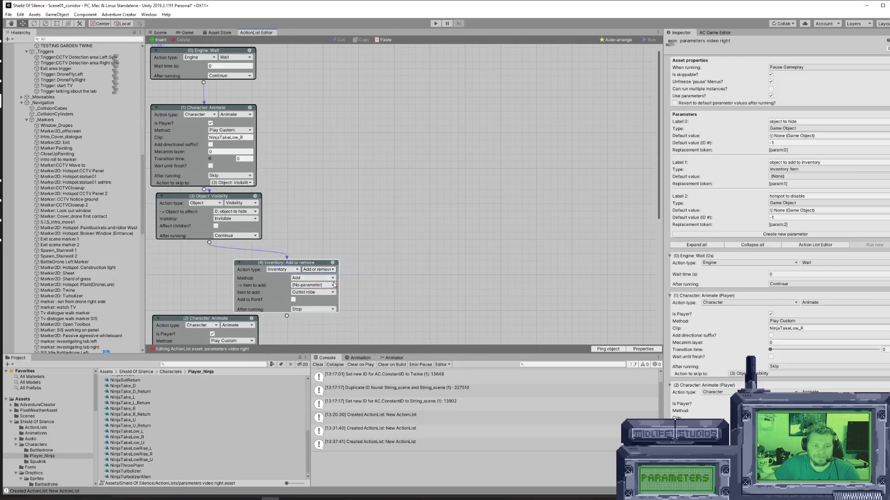
pyautogui.click(331, 285)
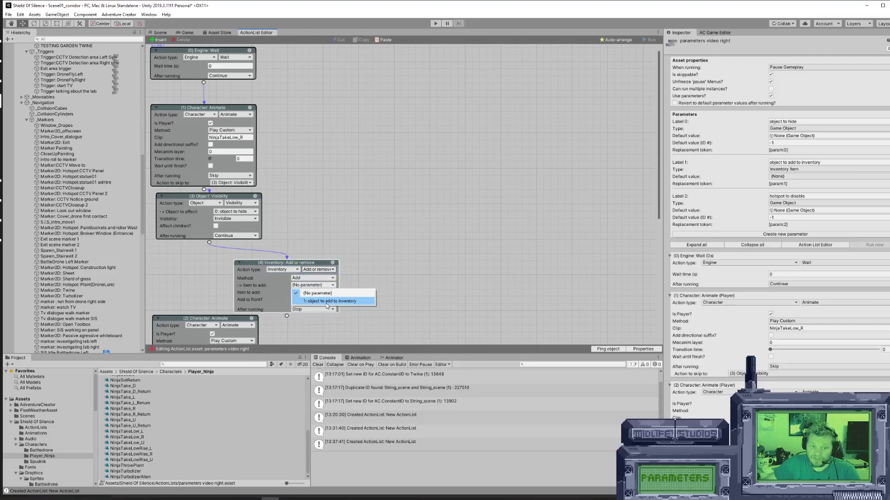
pyautogui.click(327, 301)
pyautogui.moveTo(302, 268); pyautogui.dragTo(221, 257)
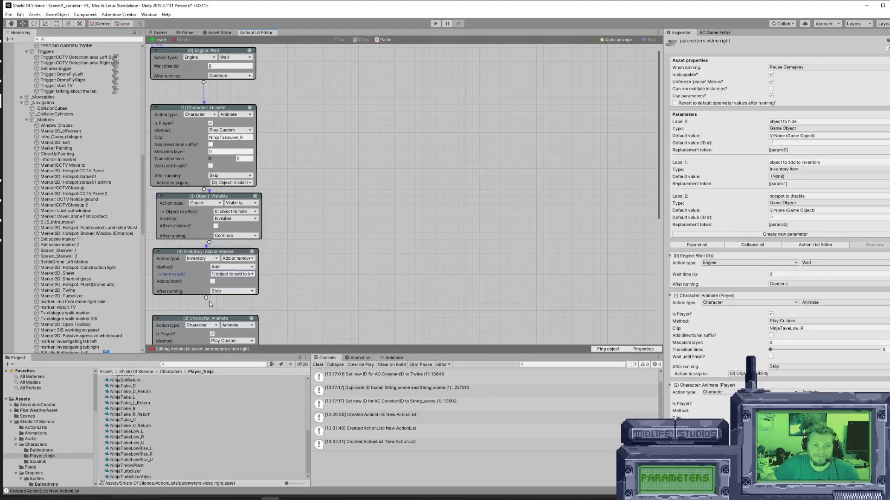
pyautogui.moveTo(209, 298); pyautogui.dragTo(330, 262)
# Make action 5 a Hotspot: Enable or disable step that disables parameter 2: hotspot to disable.
pyautogui.click(328, 271)
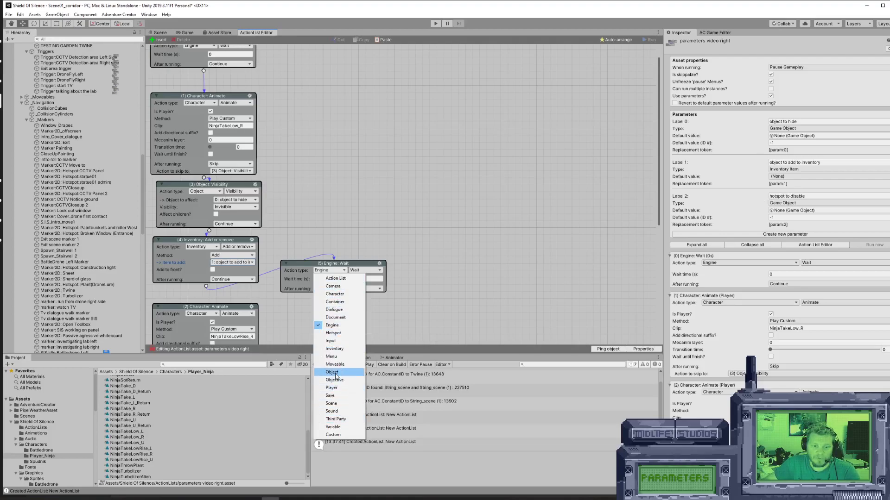
pyautogui.click(337, 333)
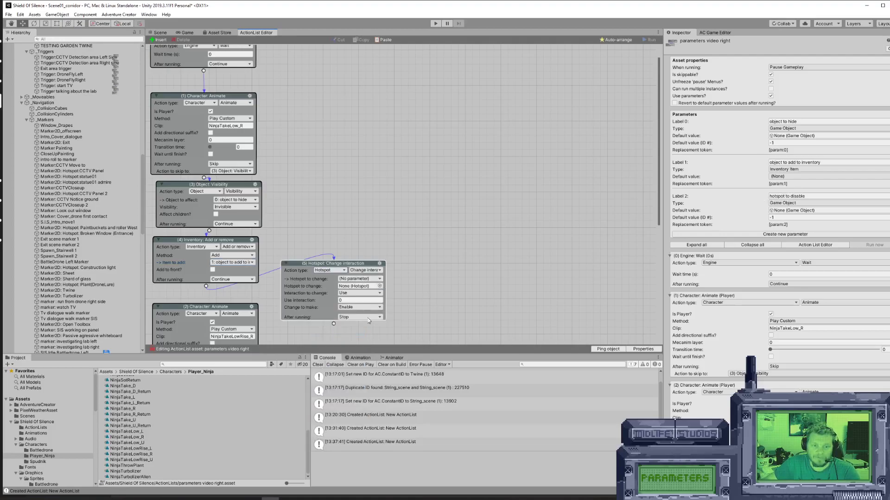
pyautogui.click(379, 271)
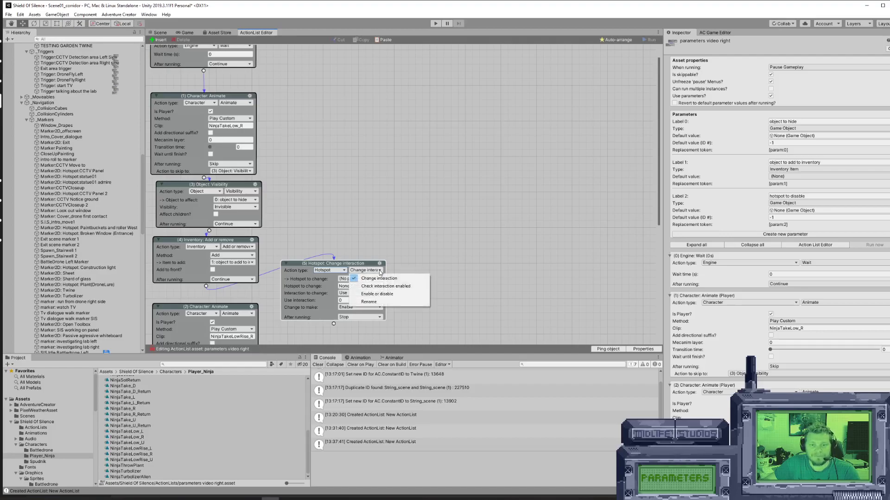
pyautogui.click(380, 294)
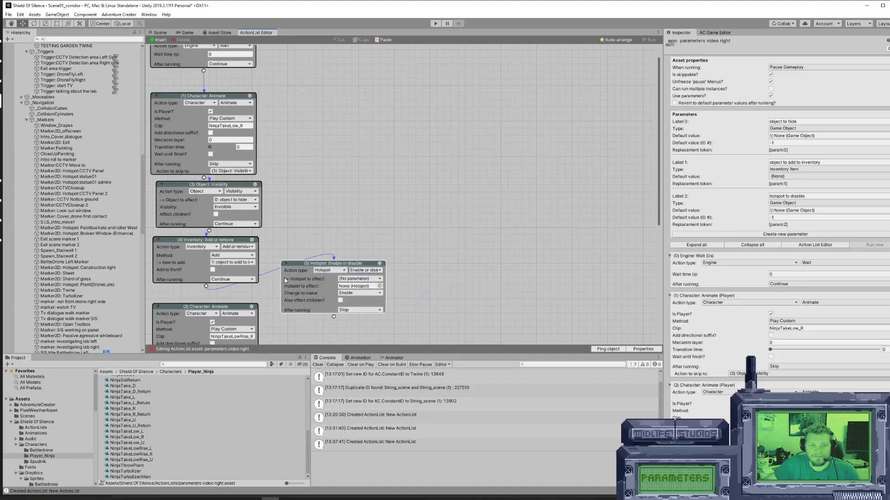
pyautogui.click(375, 279)
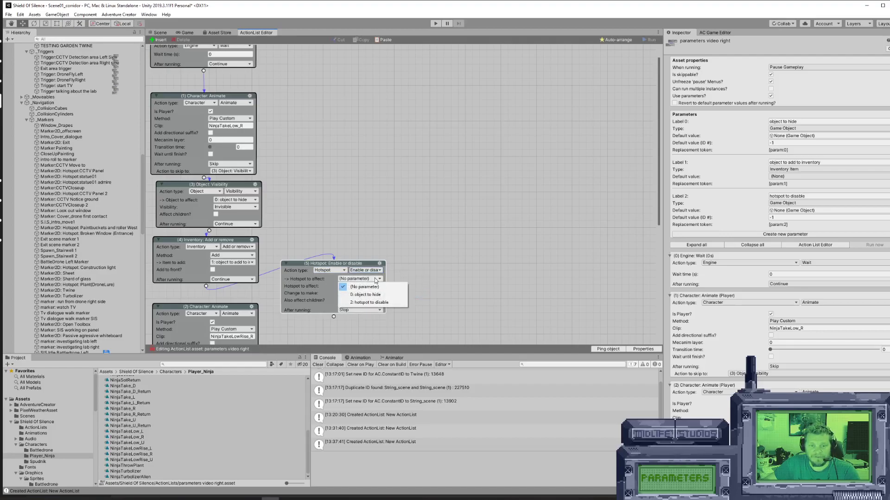
pyautogui.click(371, 303)
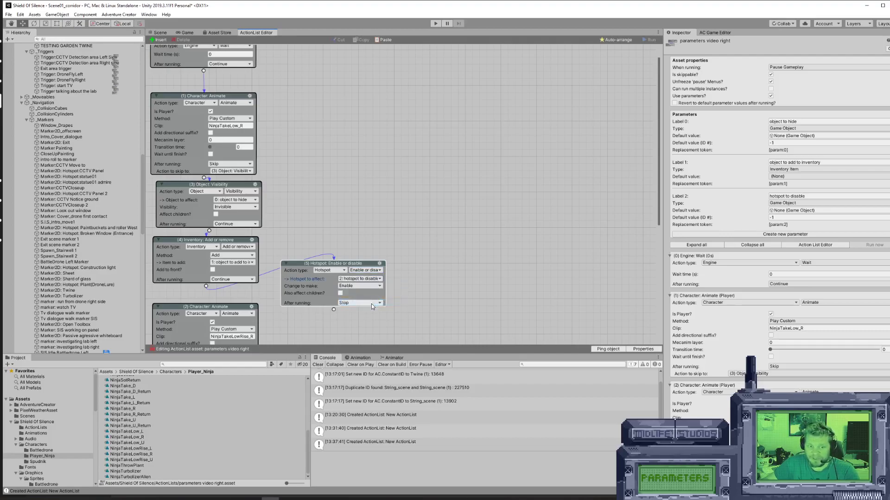
pyautogui.click(364, 286)
pyautogui.click(357, 302)
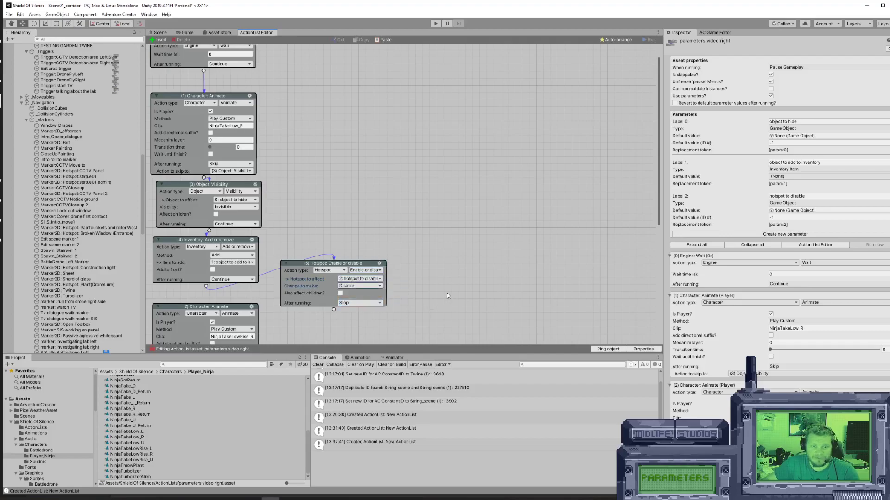
pyautogui.scroll(-3, 435, 293)
pyautogui.scroll(-1, 427, 294)
# Connect the hotspot action to the second Character: Animate, placed between the inventory and animate actions.
pyautogui.moveTo(333, 216); pyautogui.dragTo(213, 266)
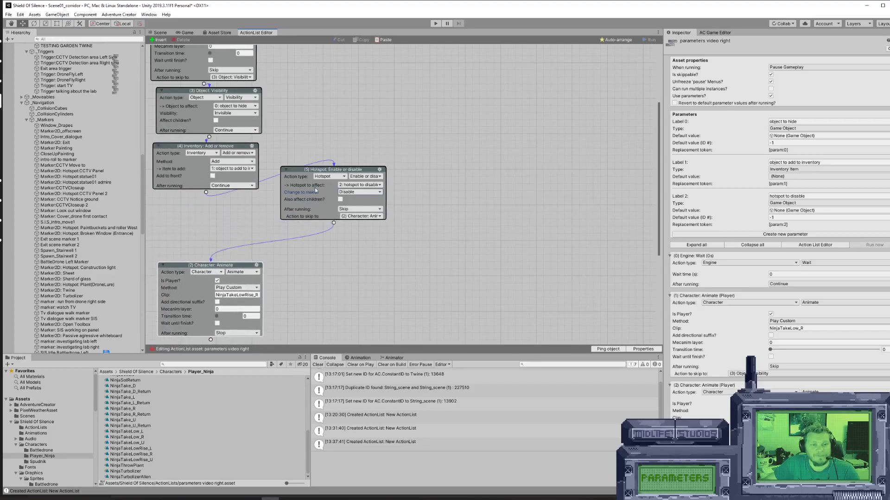
pyautogui.moveTo(319, 173); pyautogui.dragTo(195, 206)
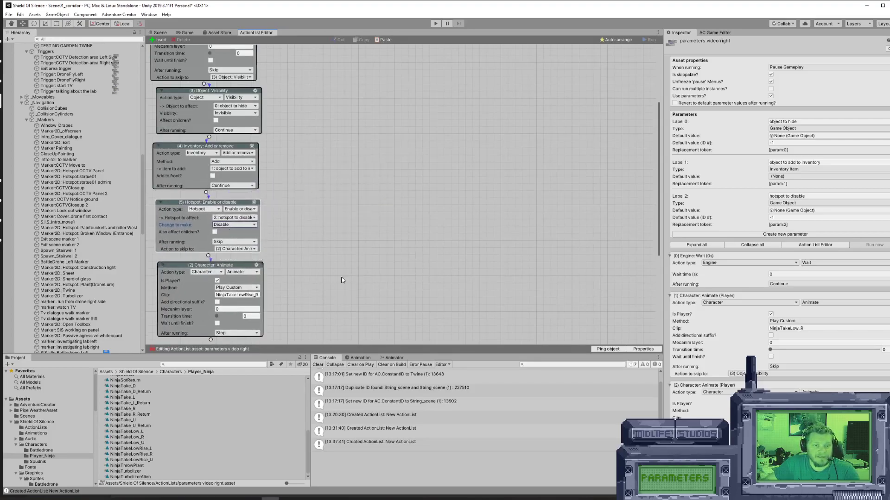
pyautogui.scroll(4, 342, 281)
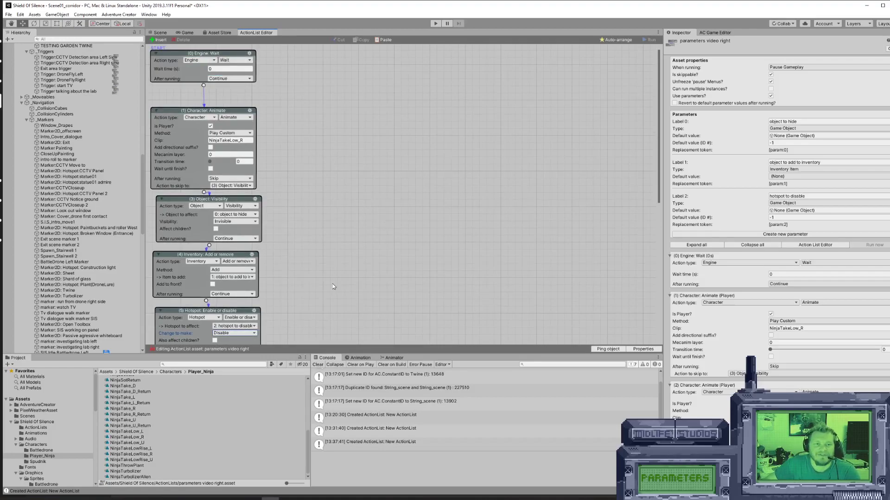
# Select the TESTING GARDEN TWINE hotspot after checking the parameters video right ActionList asset.
pyautogui.click(159, 32)
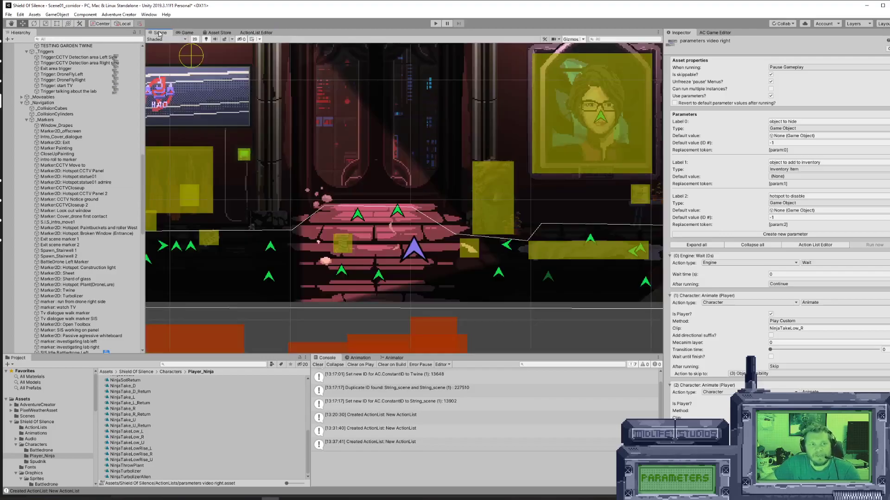
pyautogui.click(343, 243)
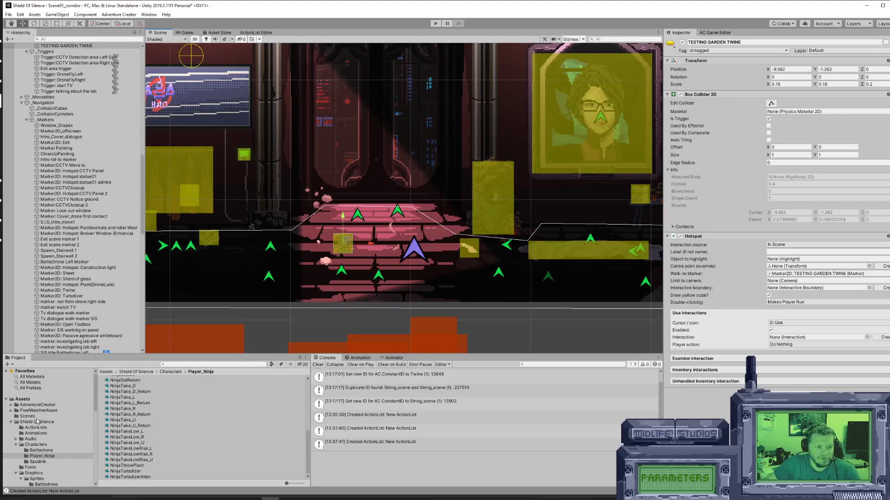
pyautogui.click(67, 427)
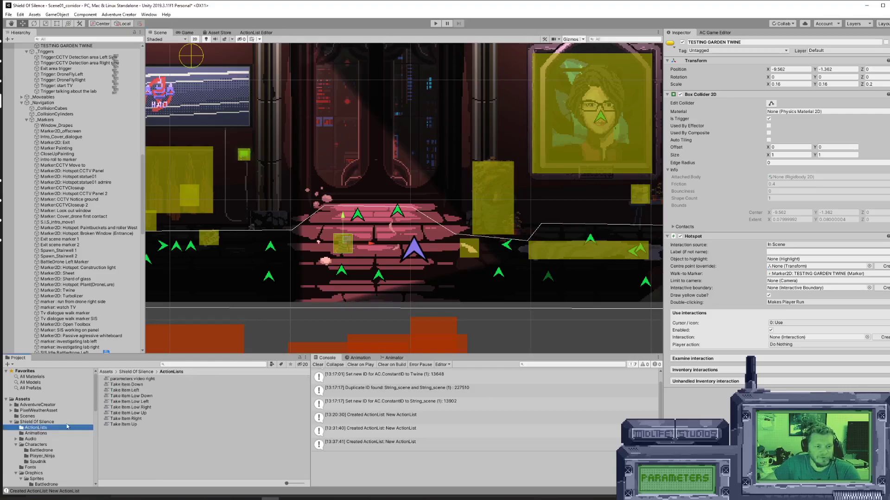
pyautogui.click(141, 380)
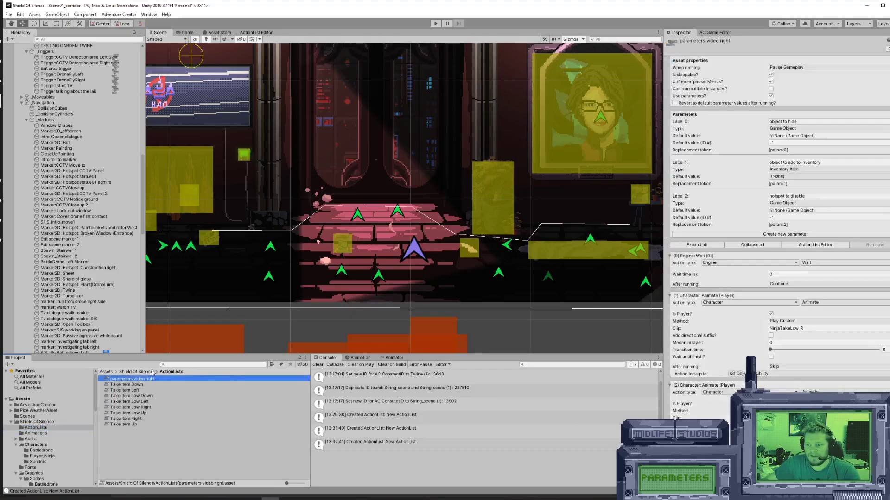
pyautogui.click(338, 244)
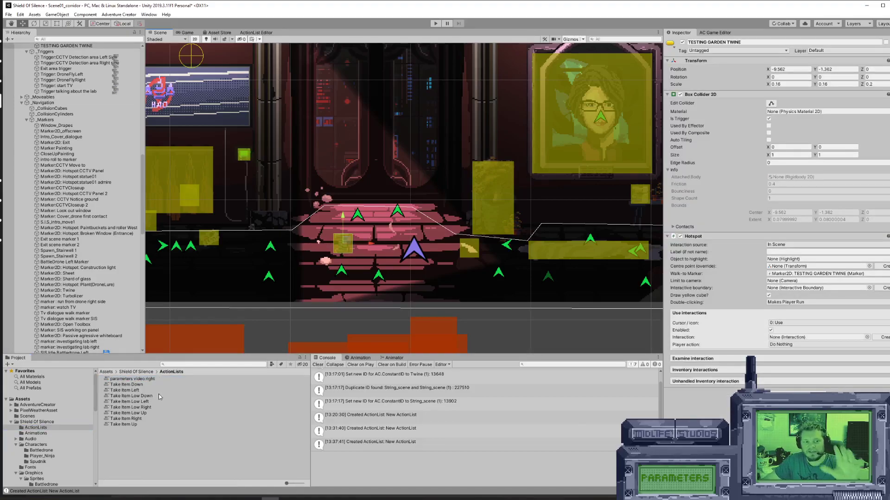
pyautogui.click(137, 379)
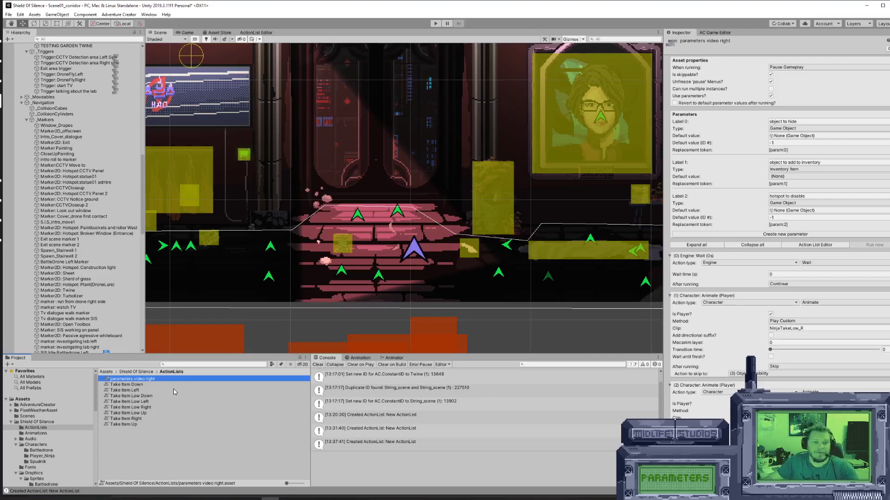
pyautogui.click(345, 246)
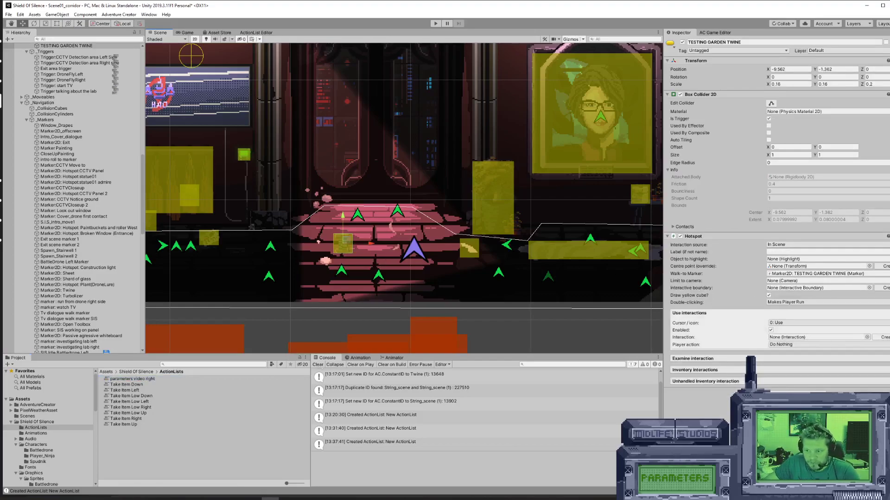
# Create the hotspot's Use interaction and reposition its walk-to marker.
pyautogui.click(883, 337)
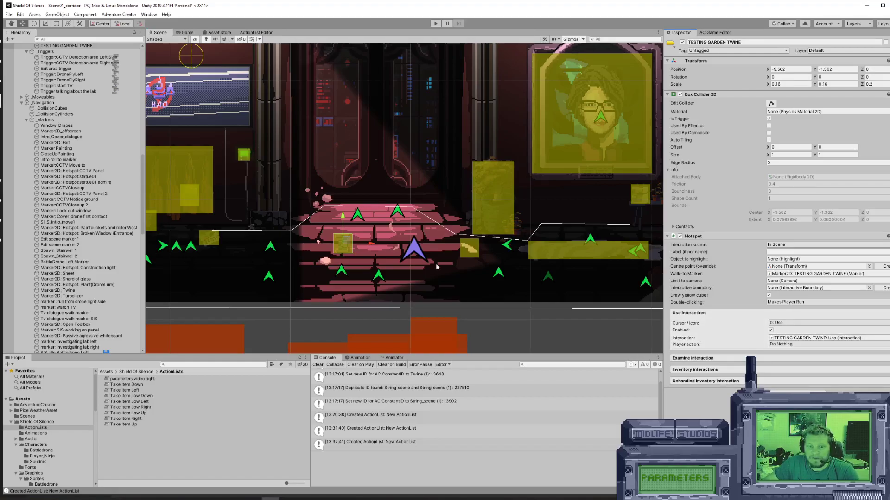
pyautogui.click(343, 271)
pyautogui.moveTo(343, 269); pyautogui.dragTo(300, 242)
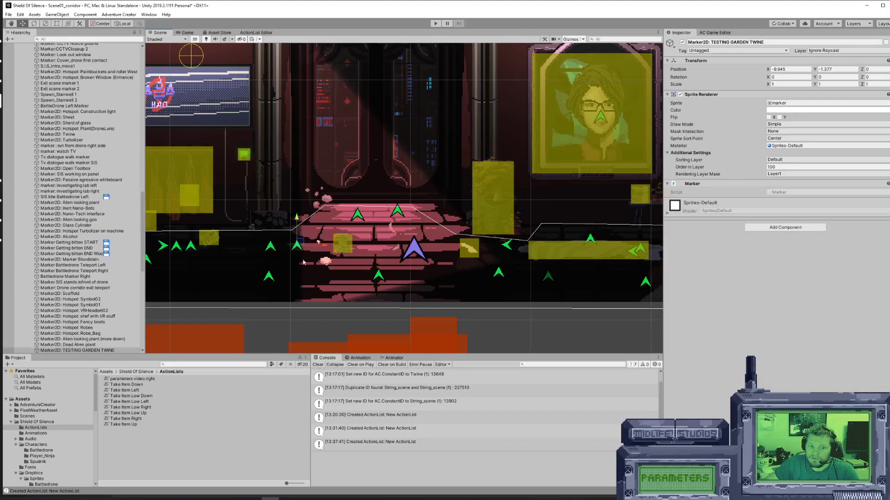
pyautogui.click(353, 252)
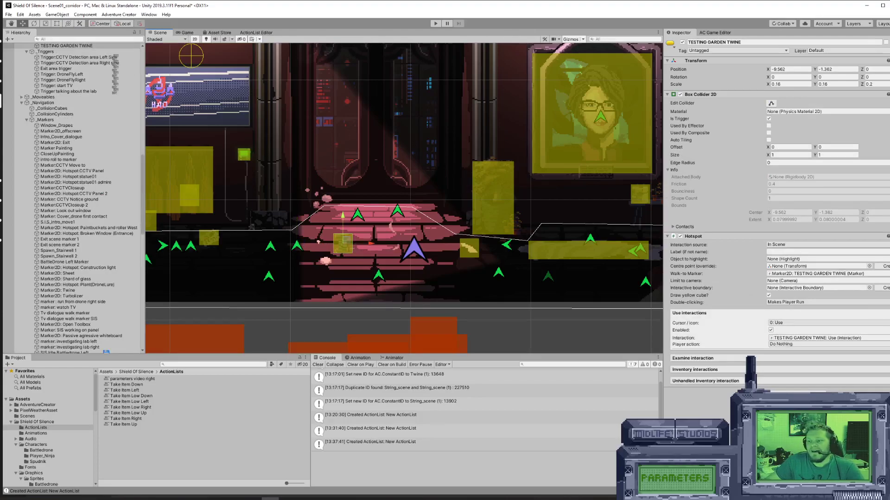
# Set the Use action to ActionList: Run the 'parameters video right' asset file with Set Parameters And Run.
pyautogui.click(256, 33)
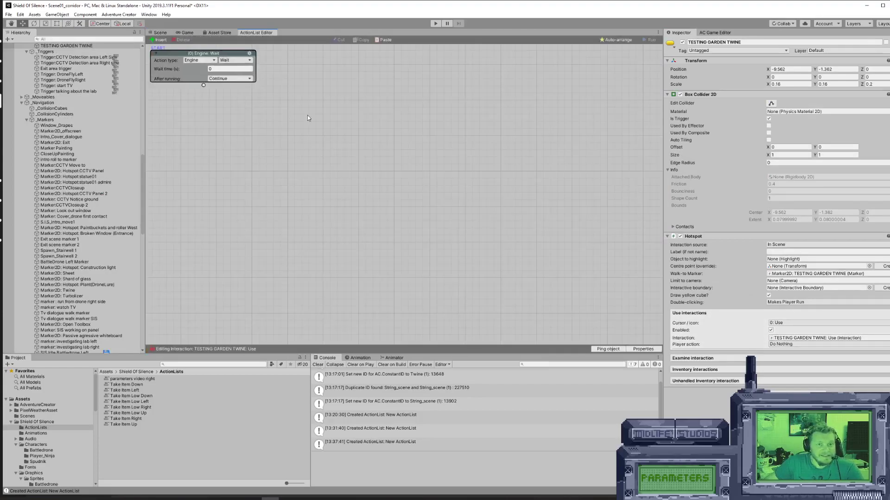
pyautogui.click(201, 62)
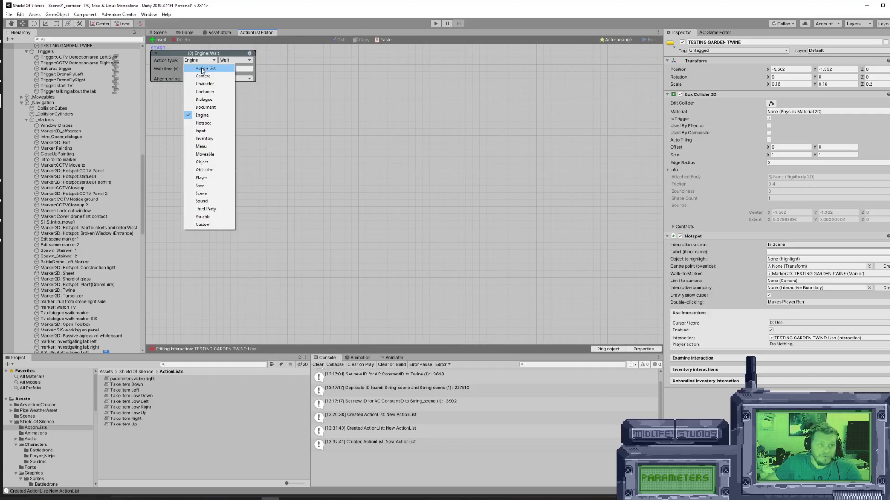
pyautogui.click(202, 69)
pyautogui.click(235, 61)
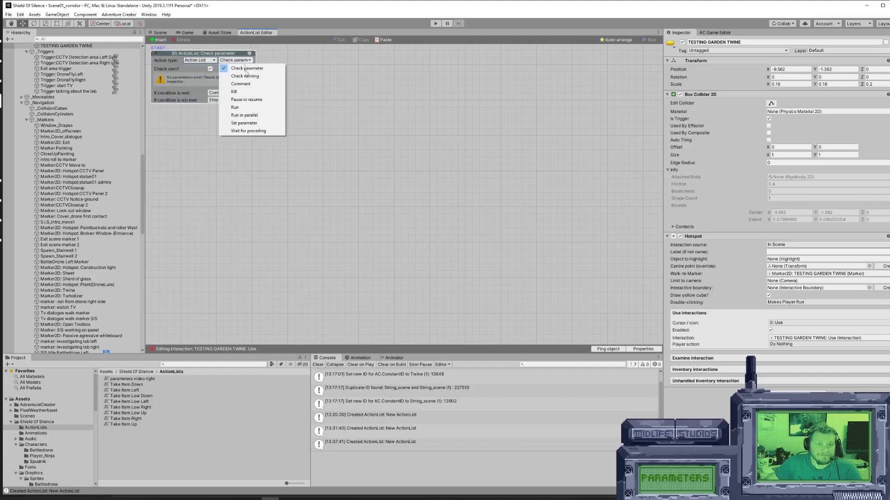
pyautogui.click(243, 108)
pyautogui.click(230, 68)
pyautogui.click(231, 86)
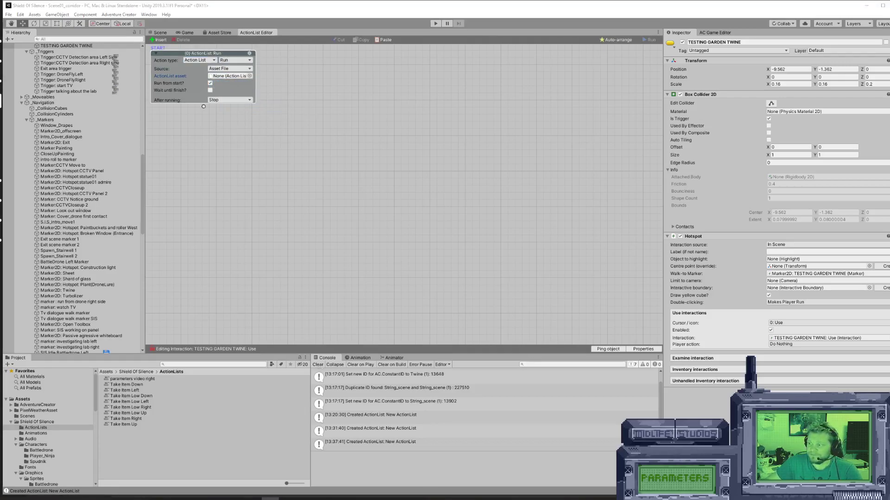
pyautogui.moveTo(687, 185); pyautogui.dragTo(378, 135)
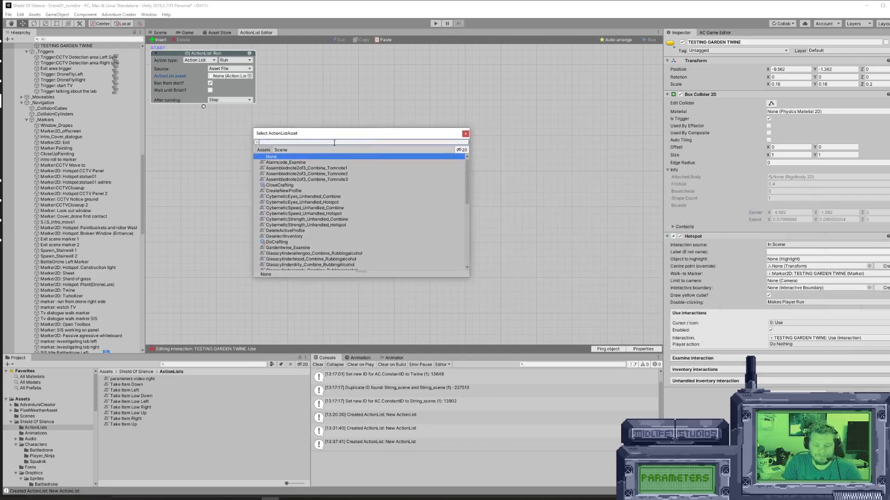
pyautogui.write('para')
pyautogui.click(292, 162)
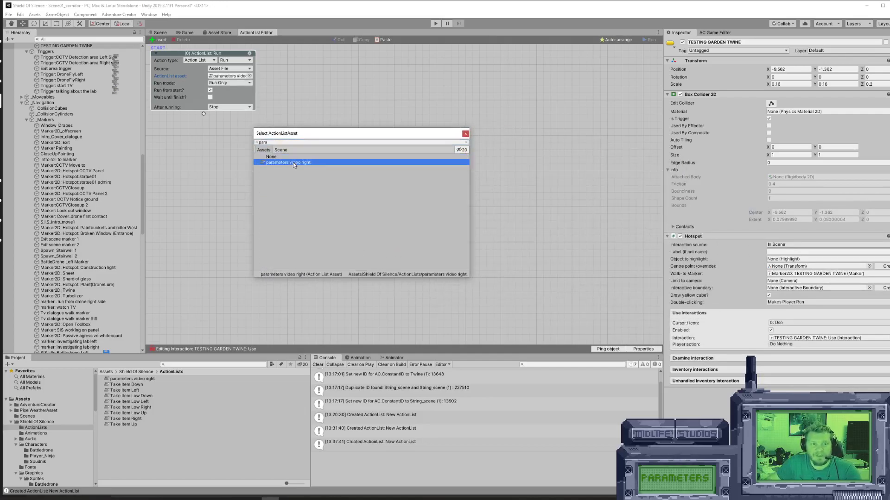
pyautogui.click(249, 83)
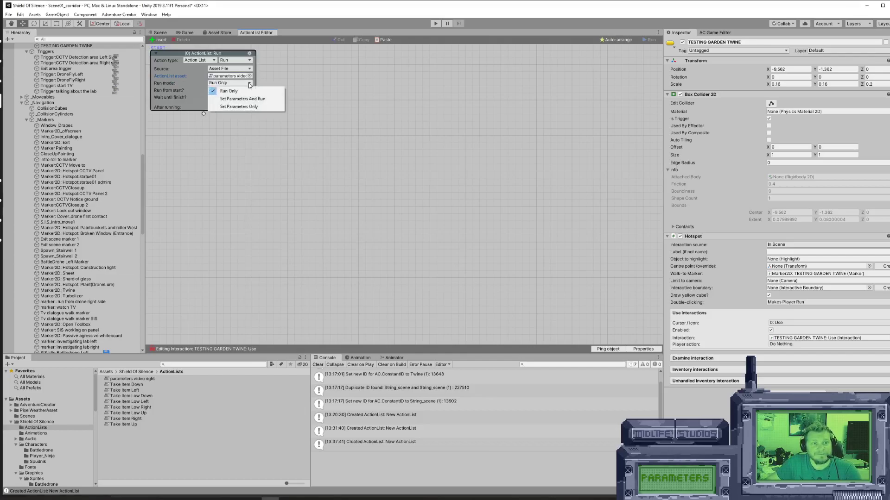
pyautogui.click(259, 99)
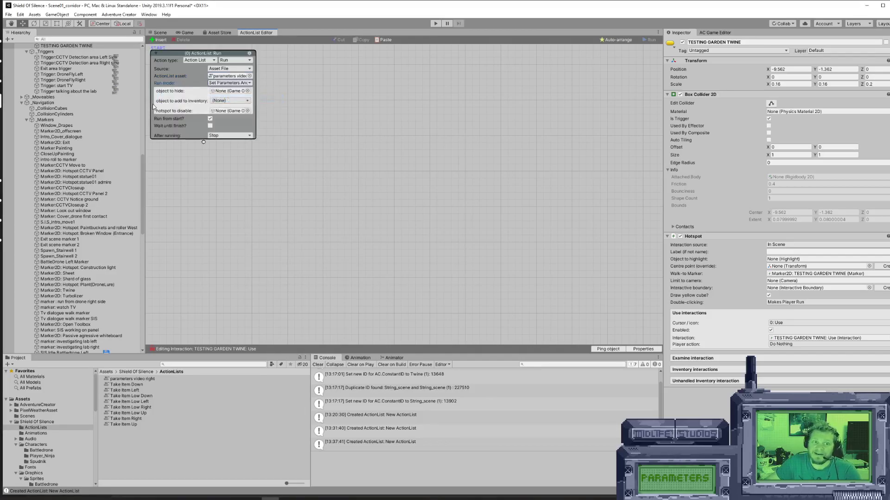
# Set the object to hide parameter to String_scene (1).
pyautogui.click(248, 91)
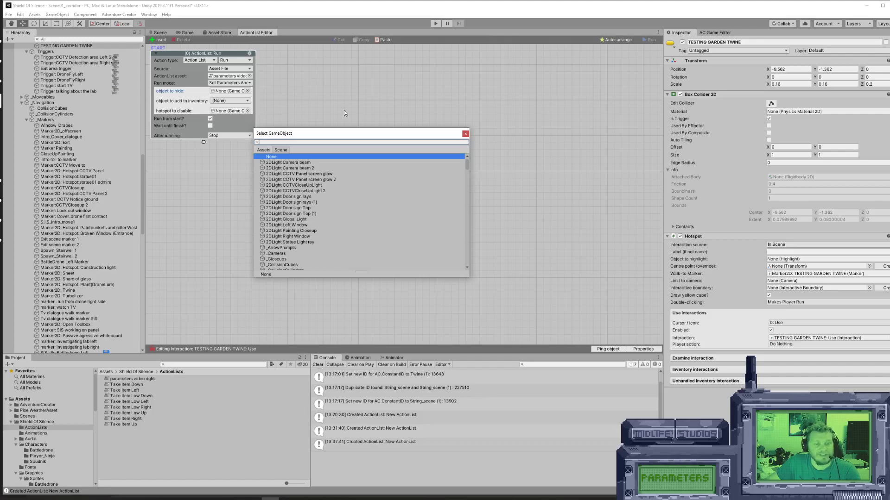
pyautogui.write('tw')
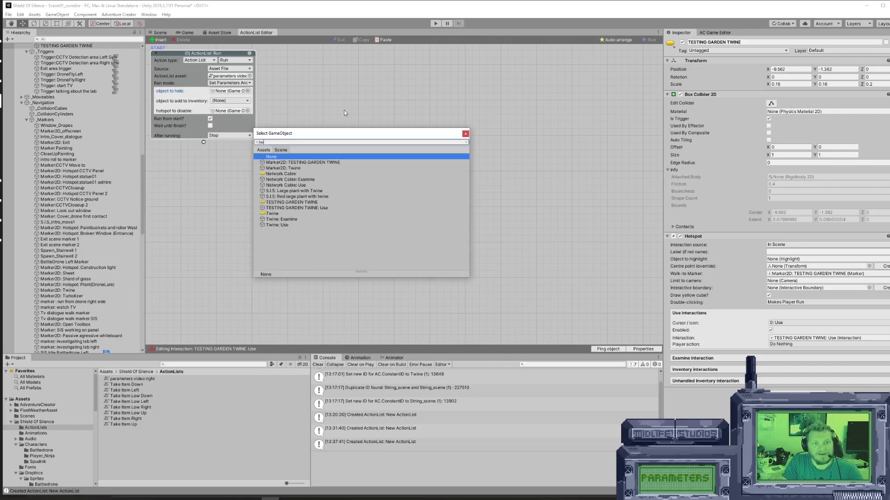
pyautogui.click(215, 225)
pyautogui.click(160, 32)
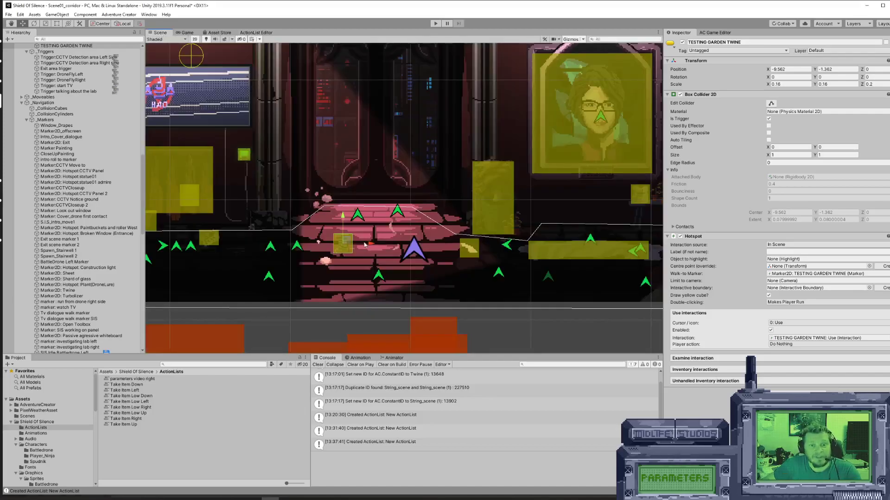
pyautogui.click(344, 248)
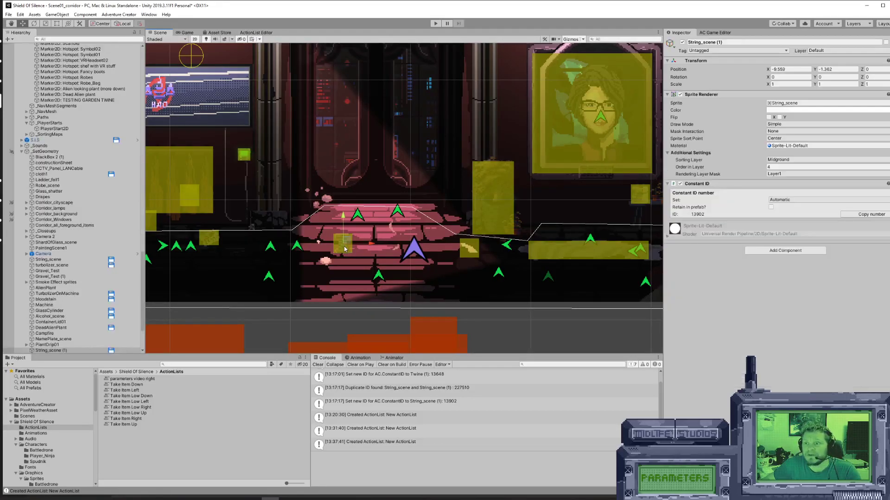
pyautogui.click(262, 33)
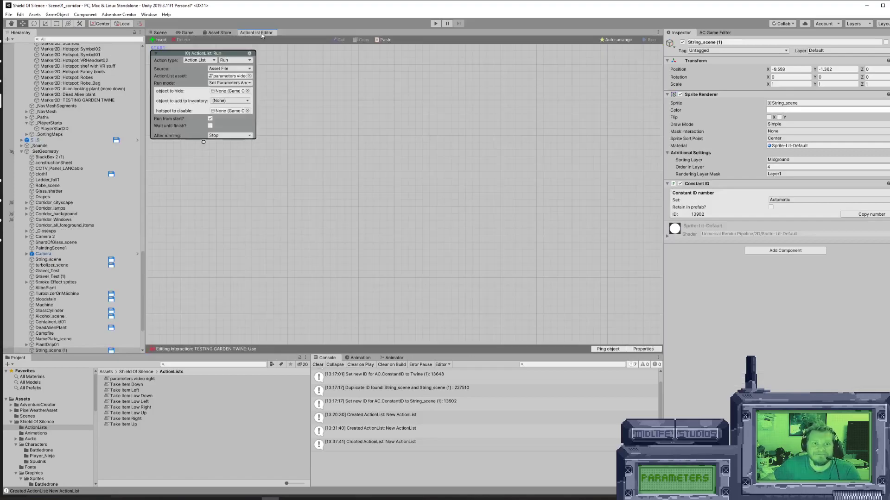
pyautogui.click(248, 92)
pyautogui.write('string')
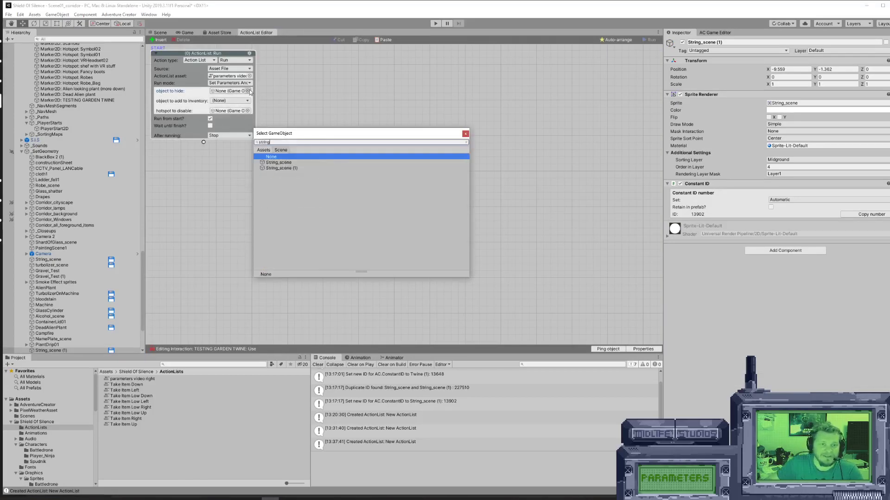
pyautogui.click(289, 169)
pyautogui.click(206, 197)
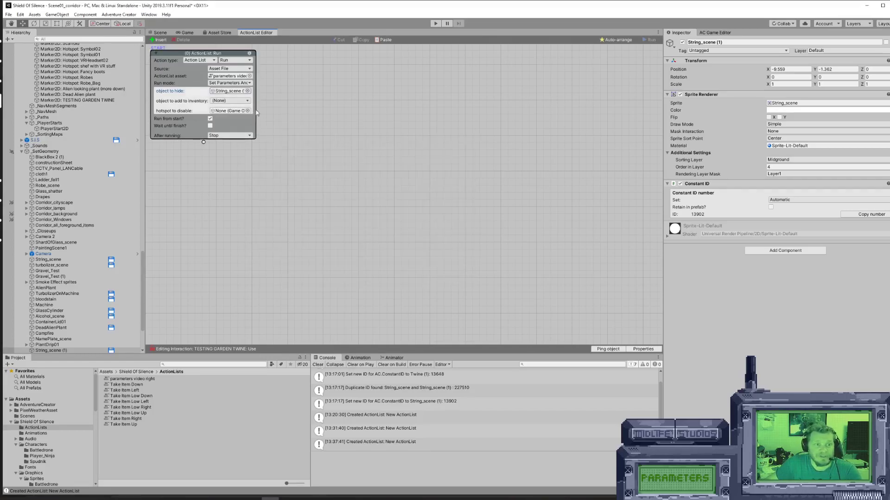
# Choose Garden twine as the inventory item, String_scene (1) as hotspot to disable, and enable Wait until finish.
pyautogui.click(249, 101)
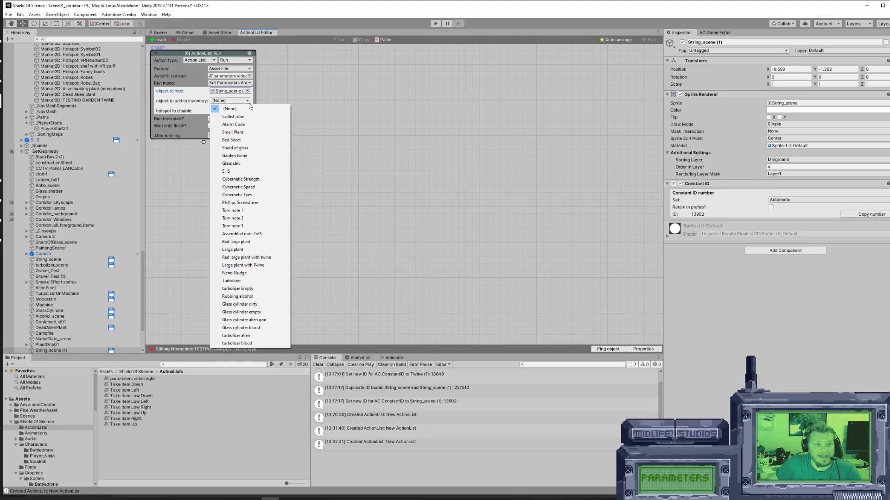
pyautogui.click(234, 156)
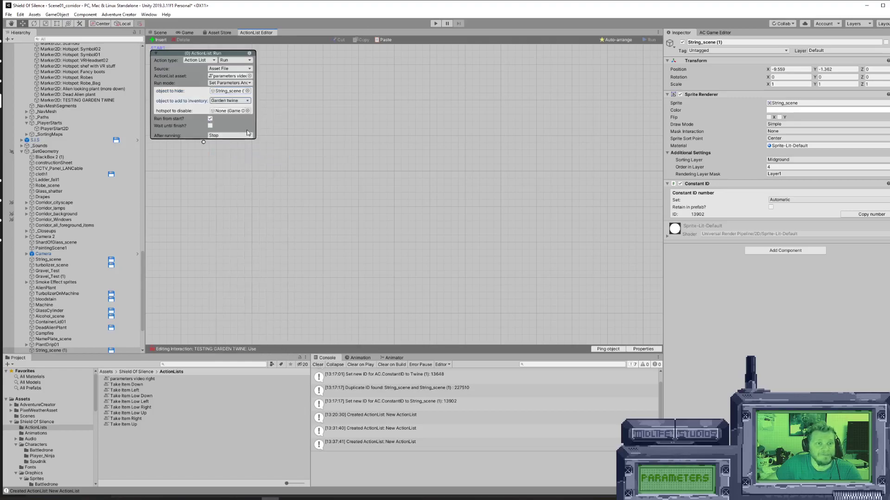
pyautogui.click(248, 110)
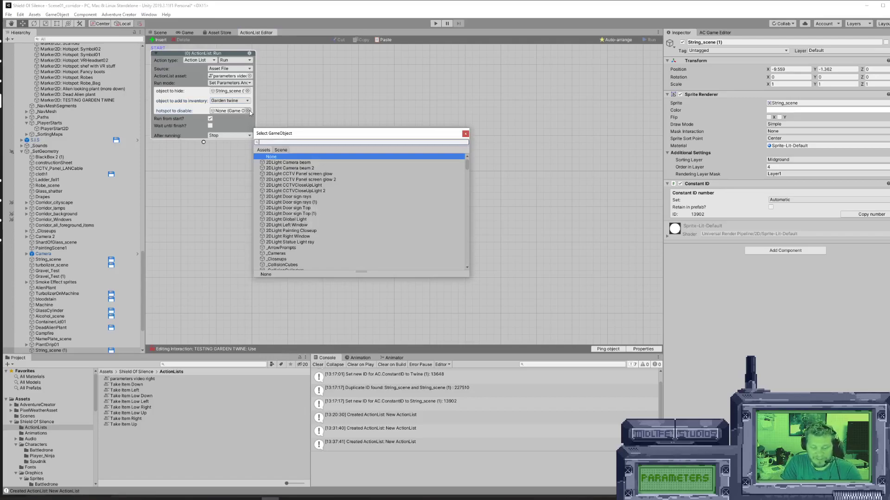
pyautogui.write('t')
pyautogui.press('BackSpace')
pyautogui.write('str')
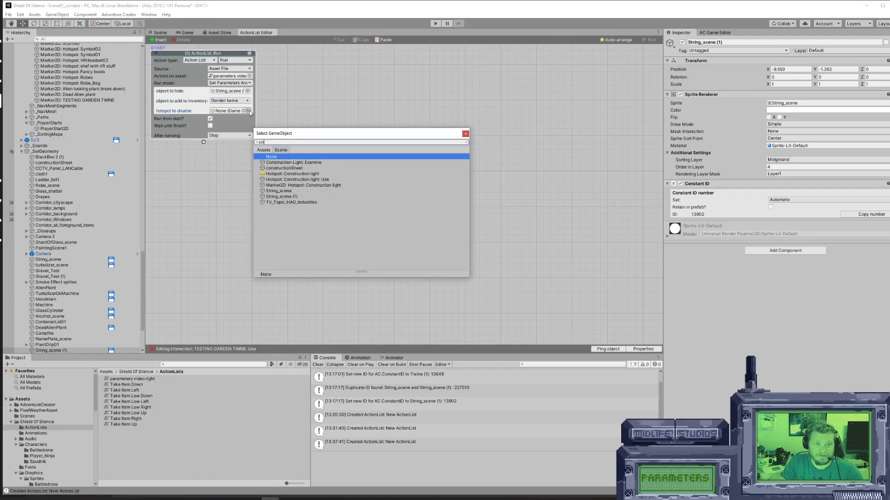
pyautogui.click(281, 196)
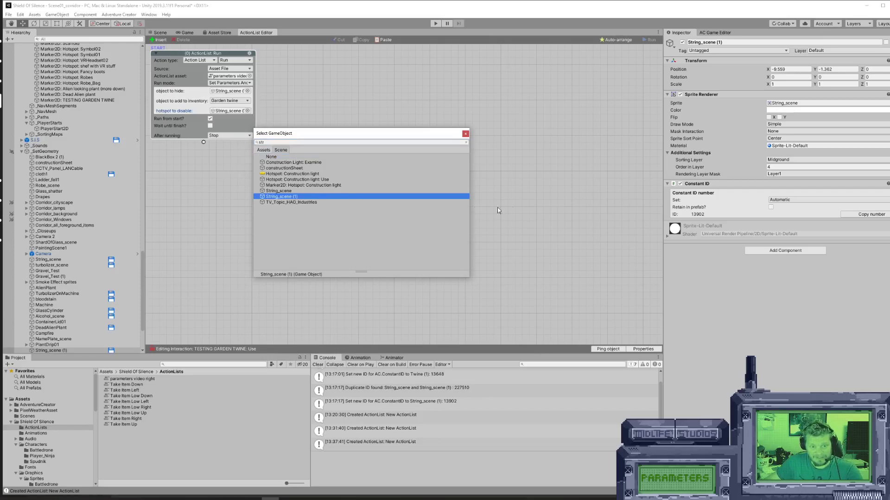
pyautogui.click(326, 89)
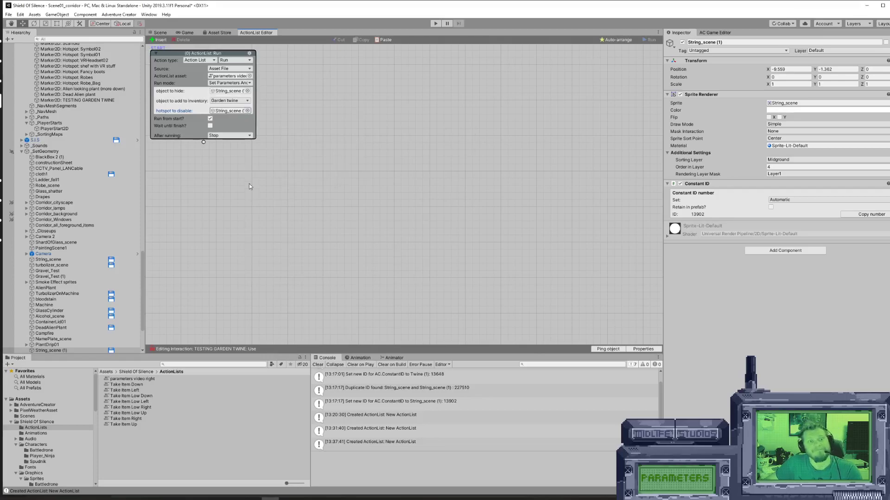
pyautogui.click(210, 126)
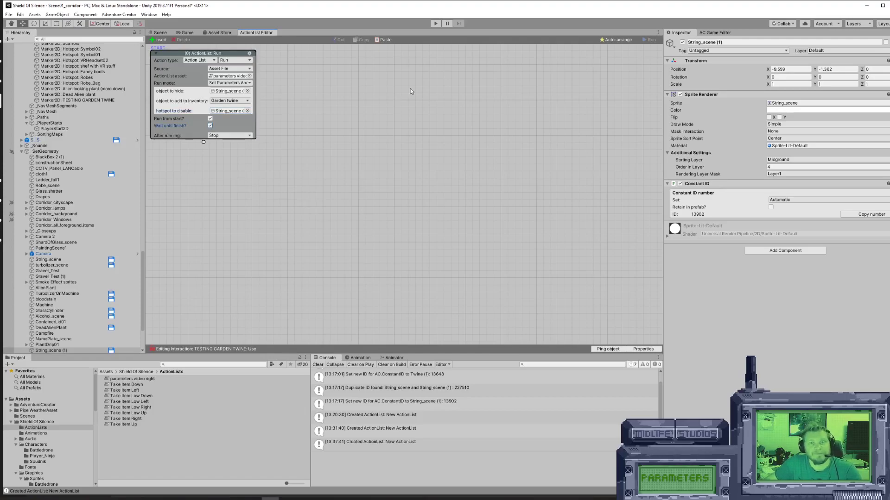
# Play-test the corridor scene with Ctrl+P, walk the character across the room, then stop.
pyautogui.click(159, 33)
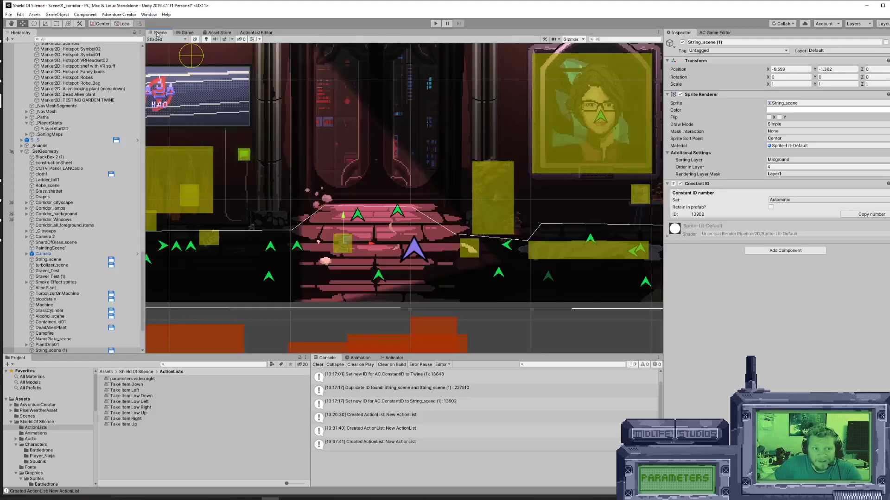
pyautogui.hotkey('ctrl', 'p')
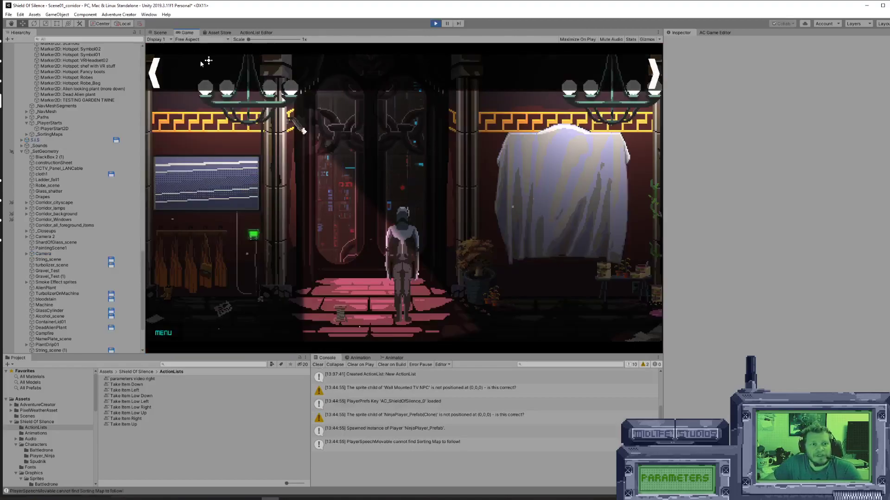
pyautogui.click(532, 225)
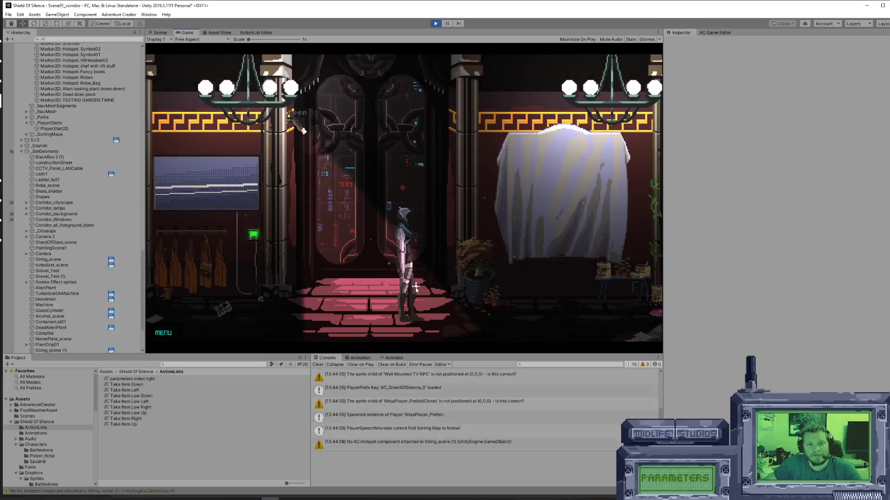
pyautogui.moveTo(247, 65)
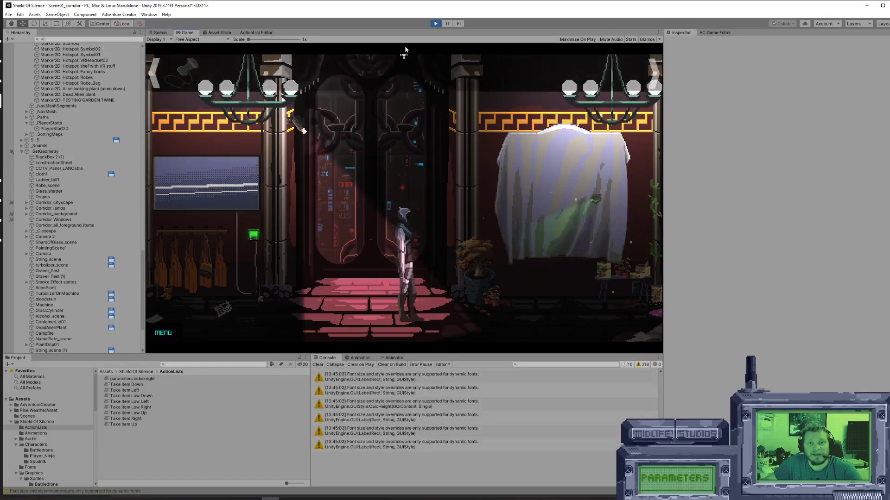
pyautogui.click(435, 23)
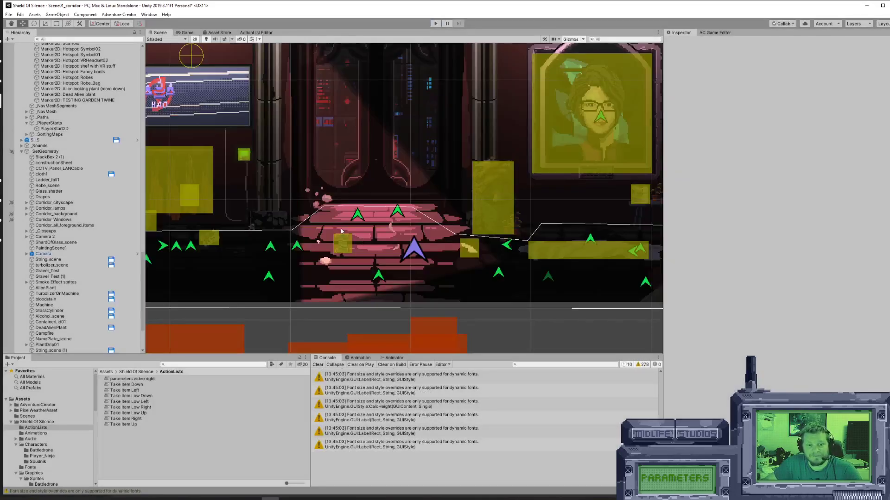
# Set TESTING GARDEN TWINE's Use player action to Walk To Marker and start a new play-test.
pyautogui.click(343, 246)
pyautogui.click(781, 345)
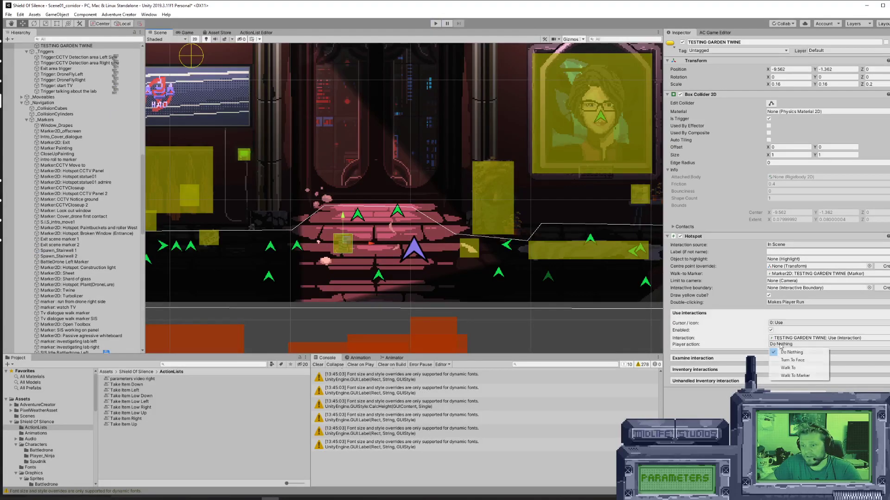
pyautogui.click(795, 375)
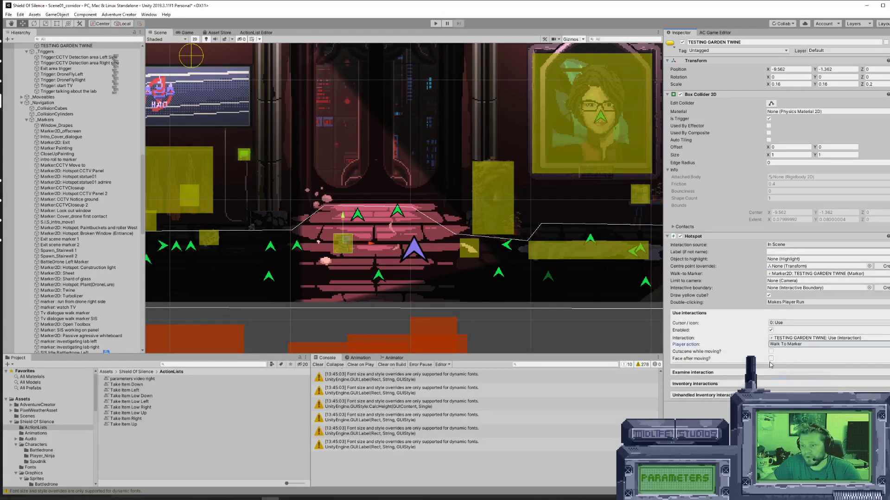
pyautogui.click(436, 23)
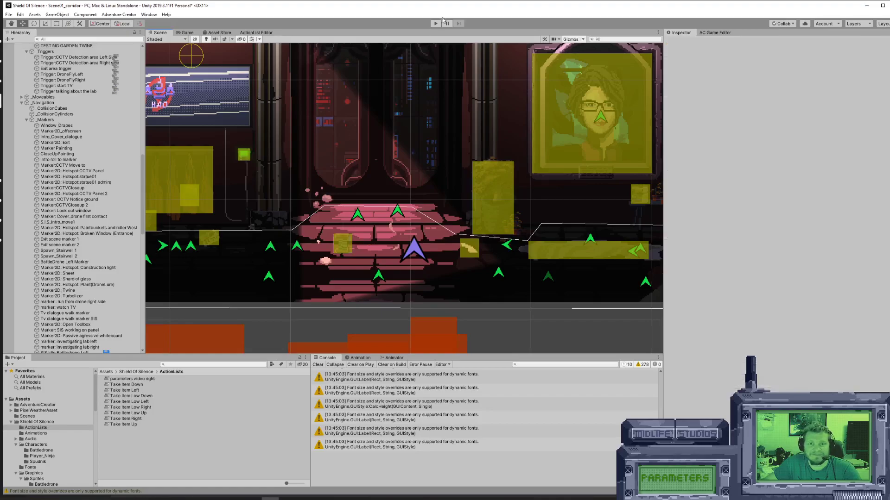
pyautogui.click(436, 23)
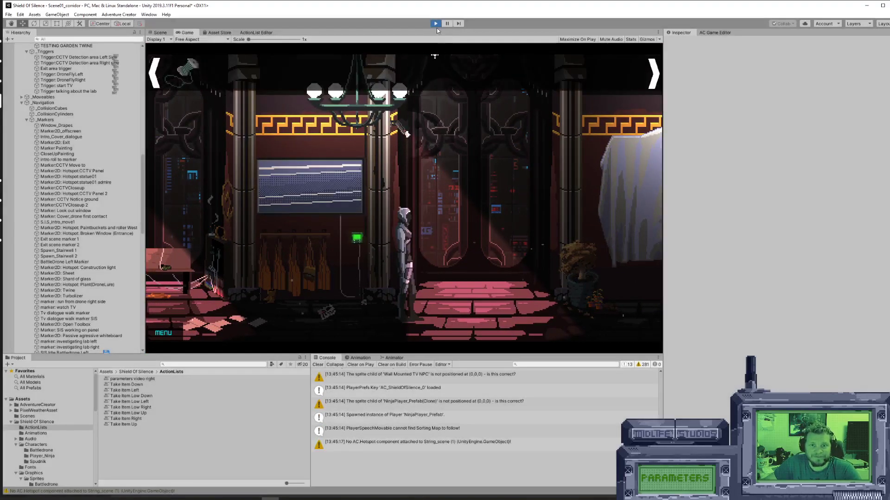
# Stop the play-test and shift the scene view slightly left.
pyautogui.click(436, 24)
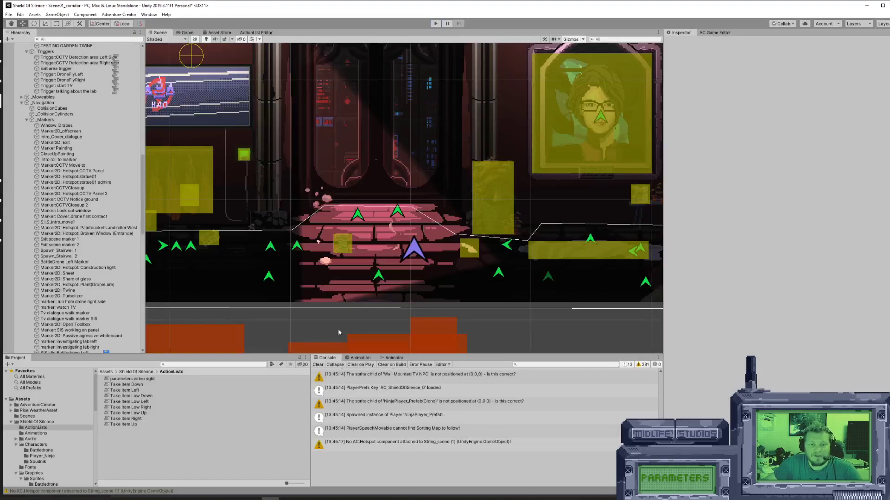
pyautogui.moveTo(393, 319); pyautogui.dragTo(353, 317, button='middle')
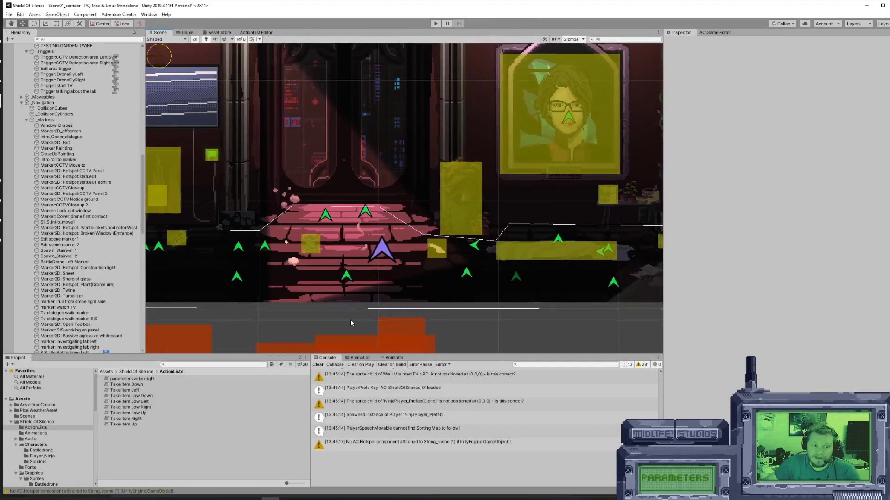
pyautogui.scroll(-5, 40, 438)
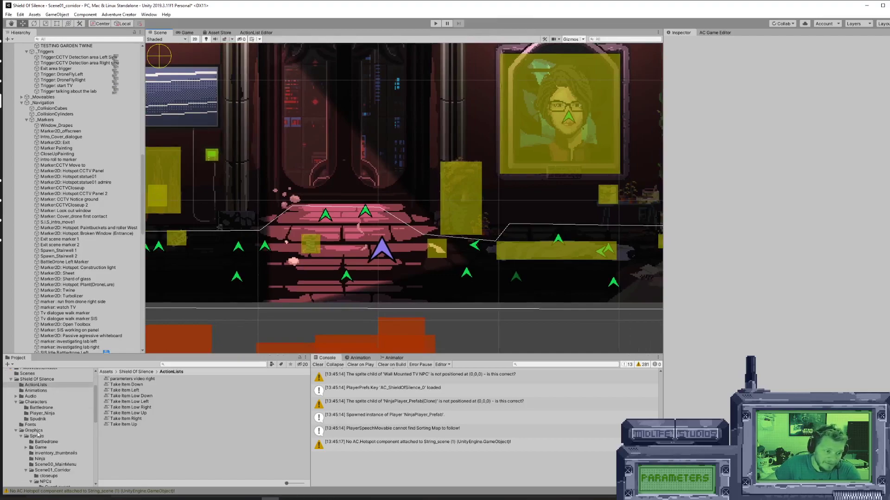
# Drag the Headidle01 sprite from the AlienPlant sprites folder onto the corridor stairs.
pyautogui.click(37, 416)
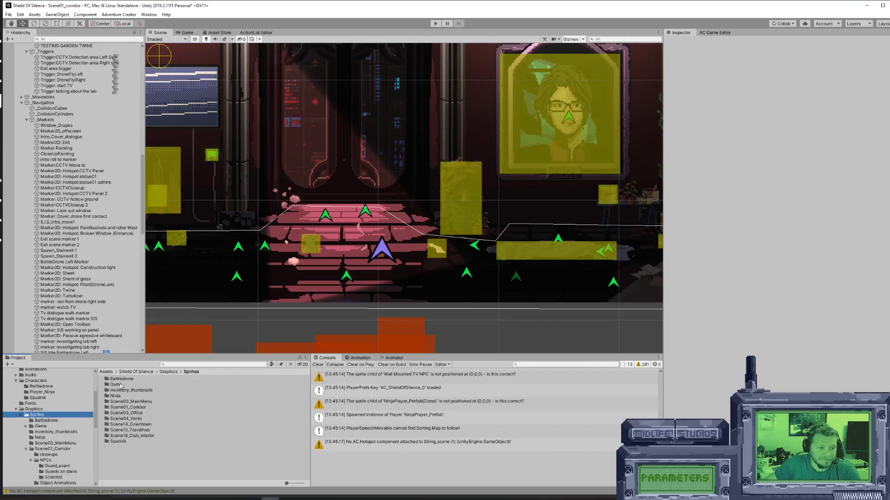
pyautogui.click(48, 428)
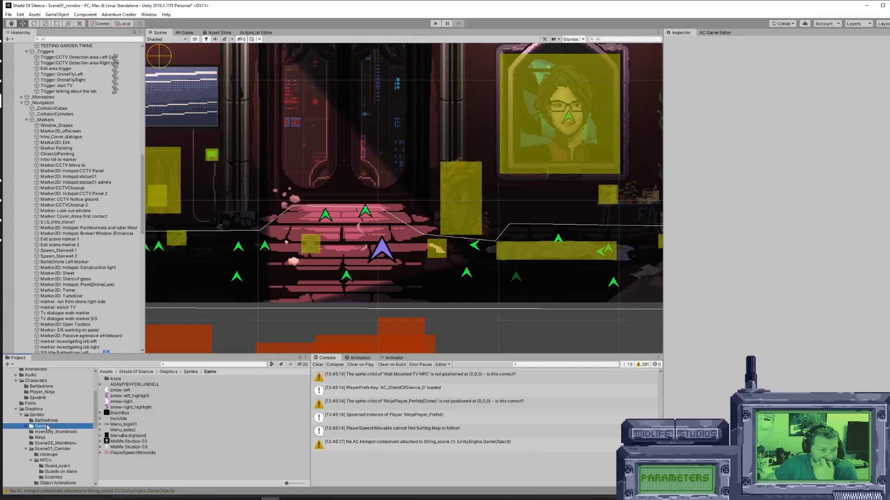
pyautogui.scroll(-2, 48, 427)
pyautogui.click(54, 428)
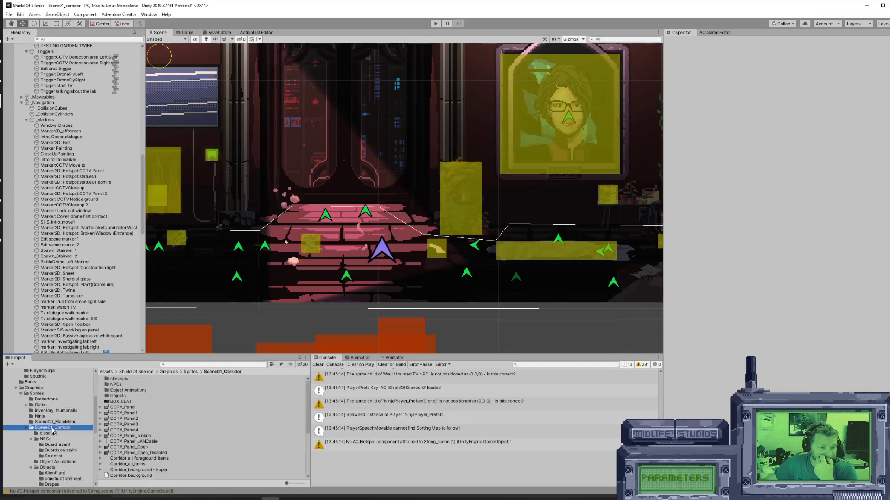
pyautogui.scroll(-2, 139, 438)
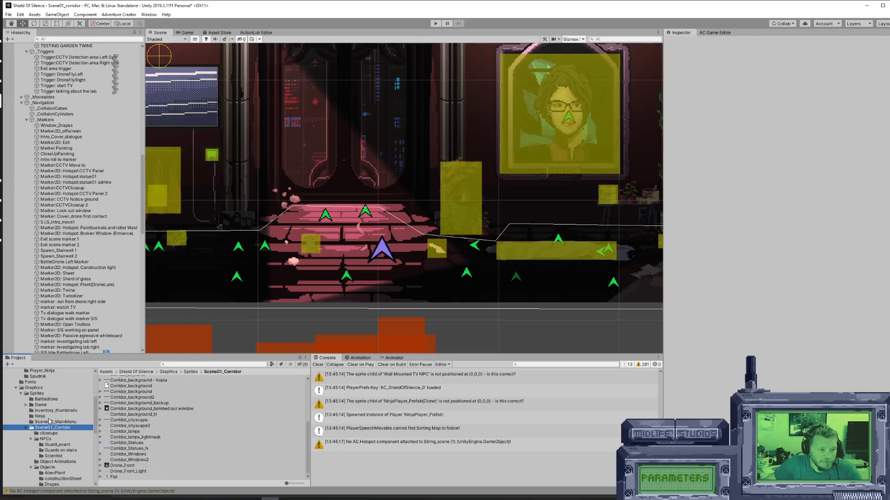
pyautogui.scroll(-2, 46, 419)
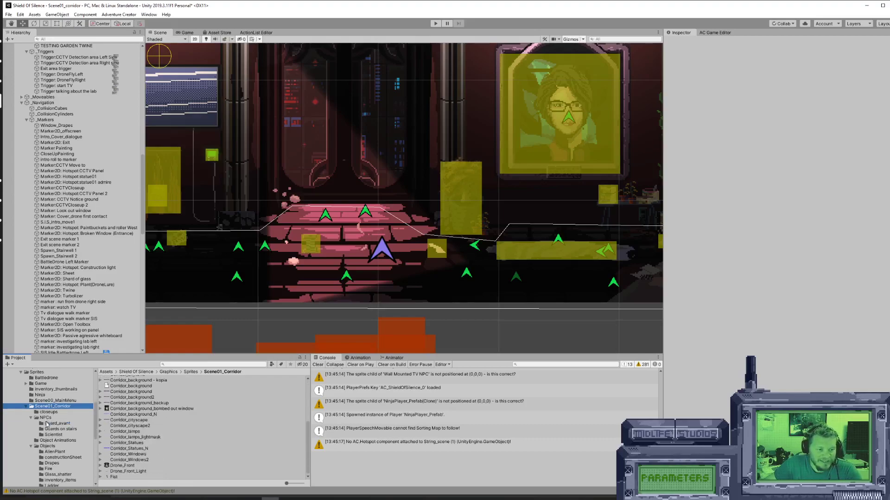
pyautogui.click(60, 451)
pyautogui.moveTo(121, 379); pyautogui.dragTo(358, 255)
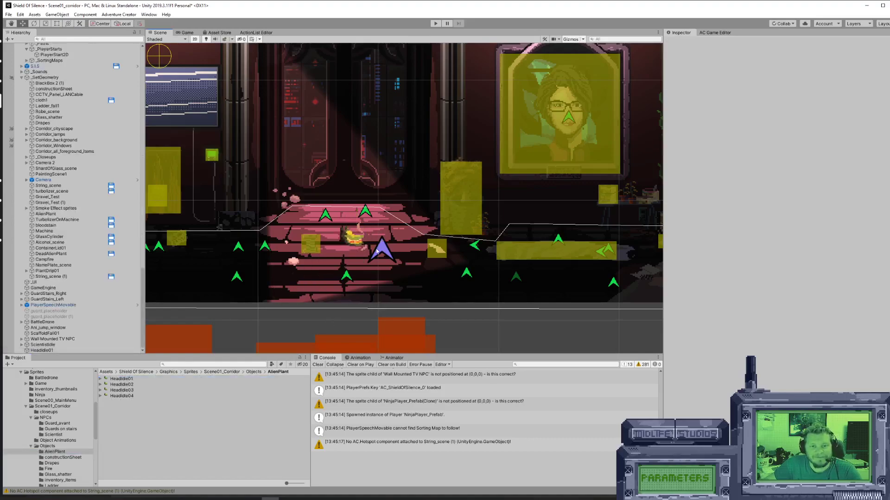
# Add a 2D hotspot named 'alien head' positioned over the selected head sprite.
pyautogui.click(708, 32)
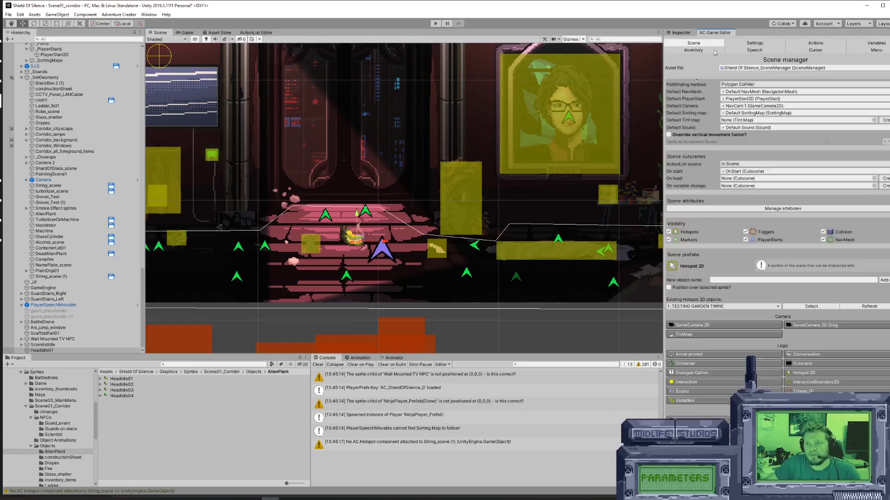
pyautogui.click(681, 288)
pyautogui.click(729, 280)
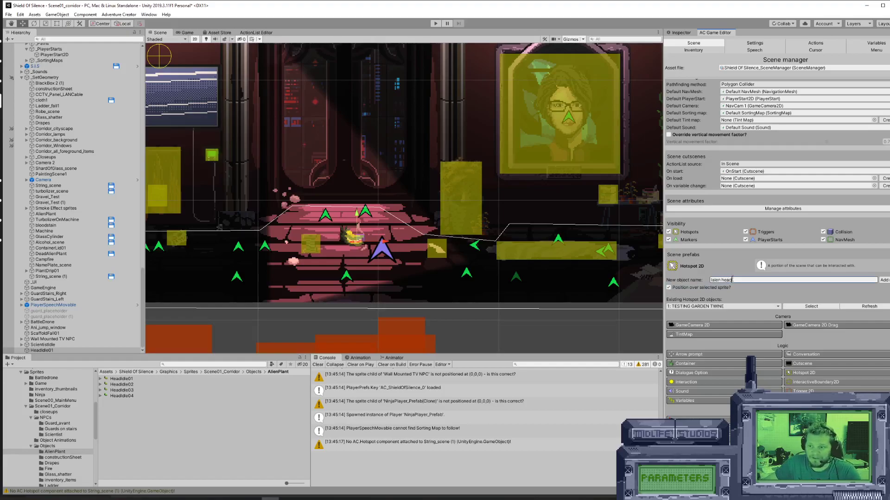
pyautogui.moveTo(720, 279); pyautogui.dragTo(660, 281)
pyautogui.write('alie')
pyautogui.click(885, 280)
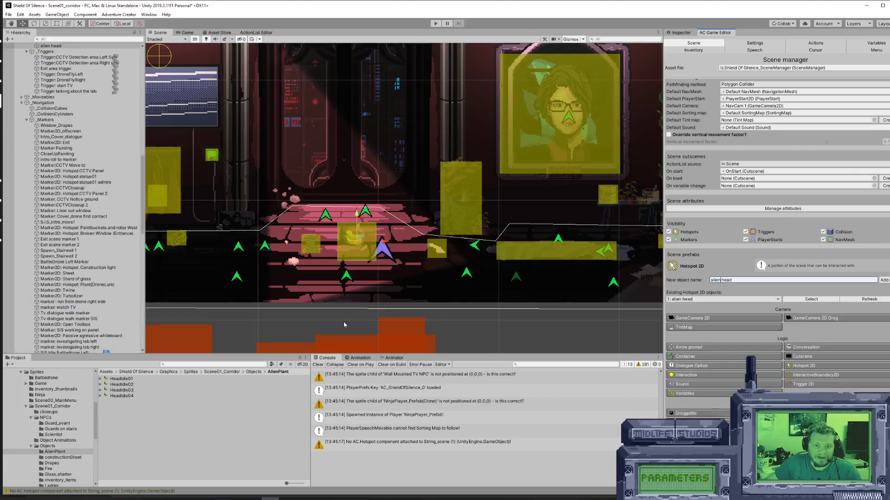
# Give the alien head hotspot a walk-to marker moved slightly left, plus a Use interaction.
pyautogui.click(679, 33)
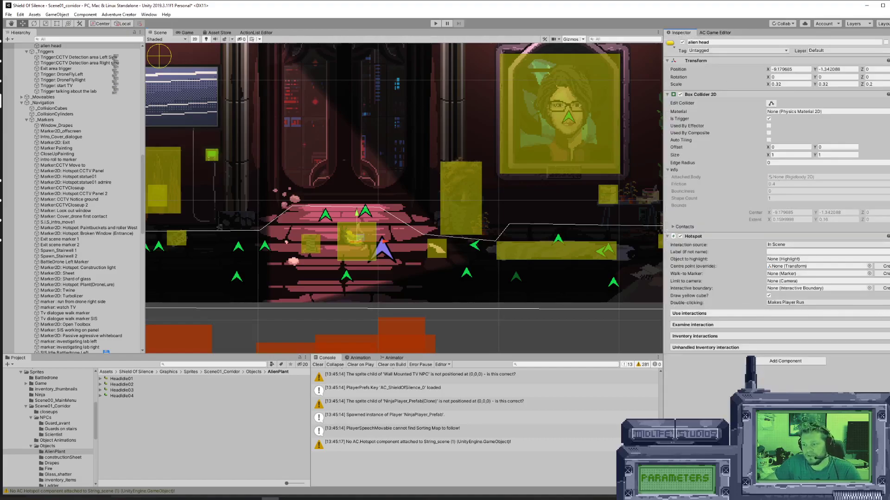
pyautogui.click(885, 273)
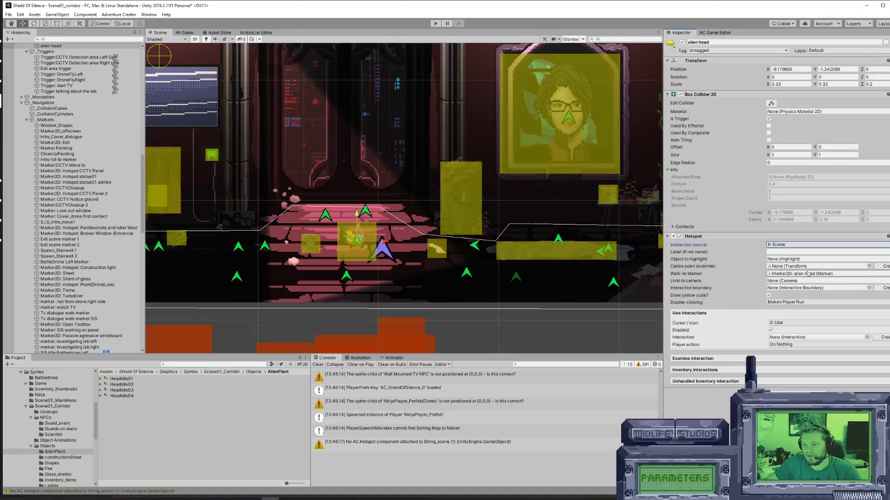
pyautogui.click(358, 243)
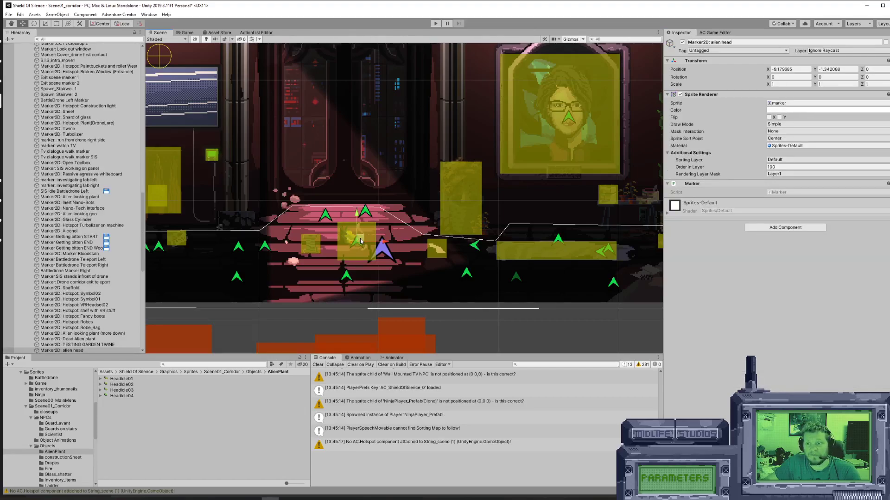
pyautogui.moveTo(361, 241); pyautogui.dragTo(312, 244)
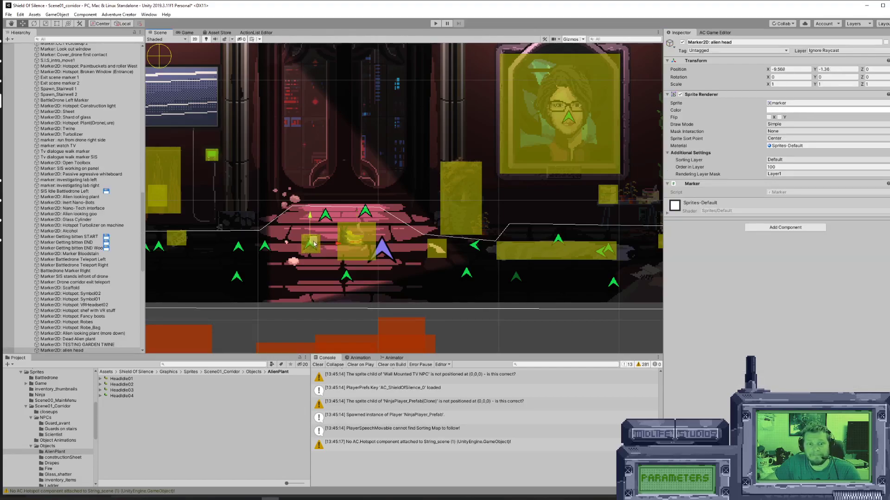
pyautogui.click(357, 263)
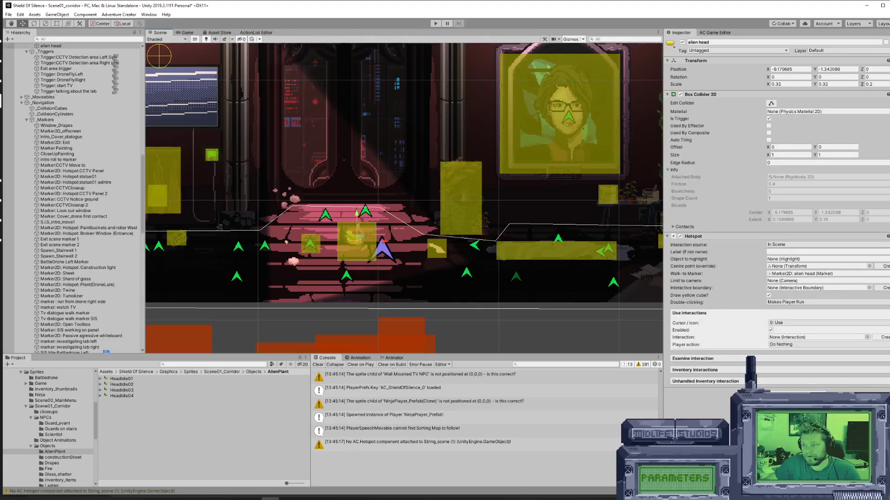
pyautogui.click(885, 338)
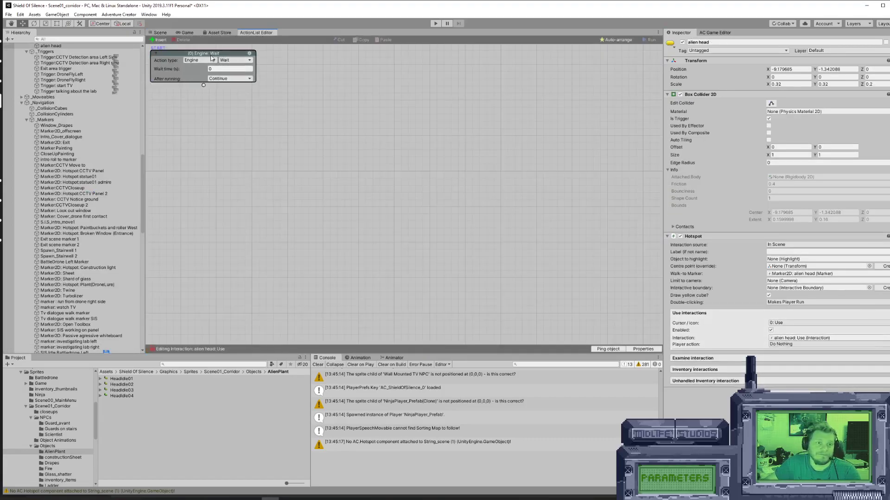
# Make the Use interaction run the 'parameters video right' ActionList asset.
pyautogui.click(200, 61)
pyautogui.click(236, 64)
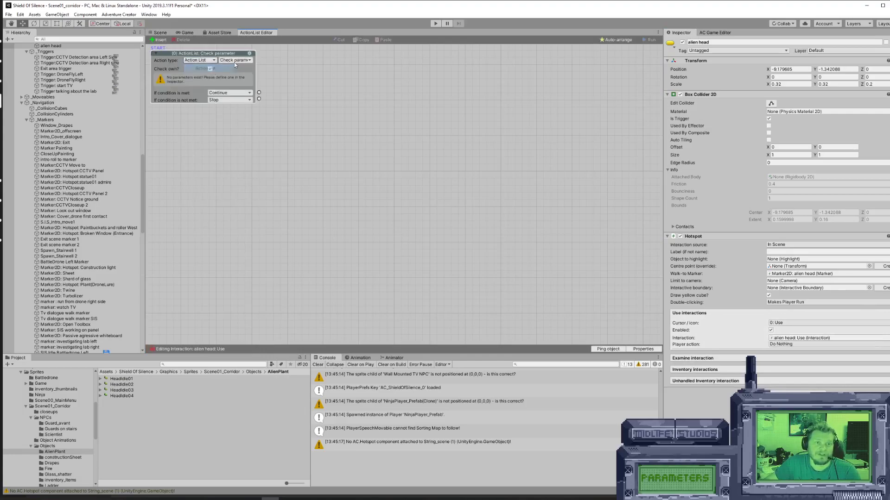
pyautogui.click(235, 61)
pyautogui.click(239, 104)
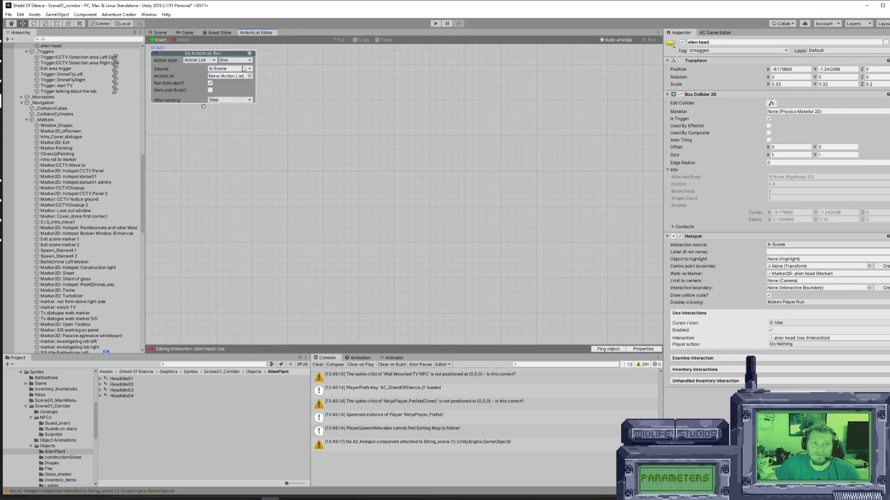
pyautogui.click(244, 69)
pyautogui.click(242, 86)
pyautogui.click(249, 76)
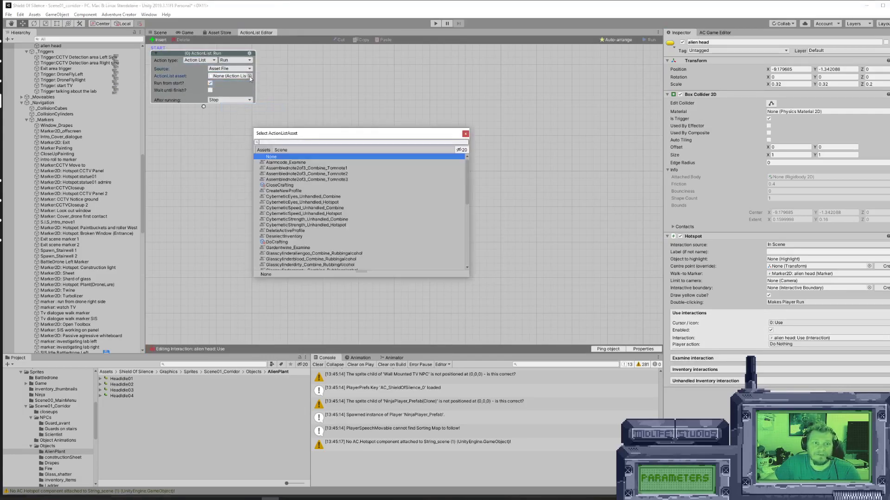
pyautogui.write('para')
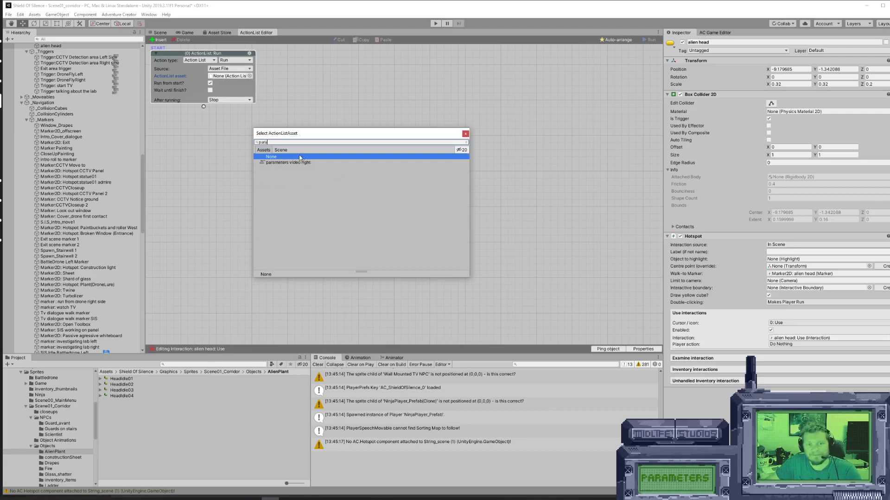
pyautogui.click(312, 162)
pyautogui.doubleClick(311, 162)
# Set run mode to Set Parameters And Run with HeadIdle01 as the object to hide.
pyautogui.click(241, 83)
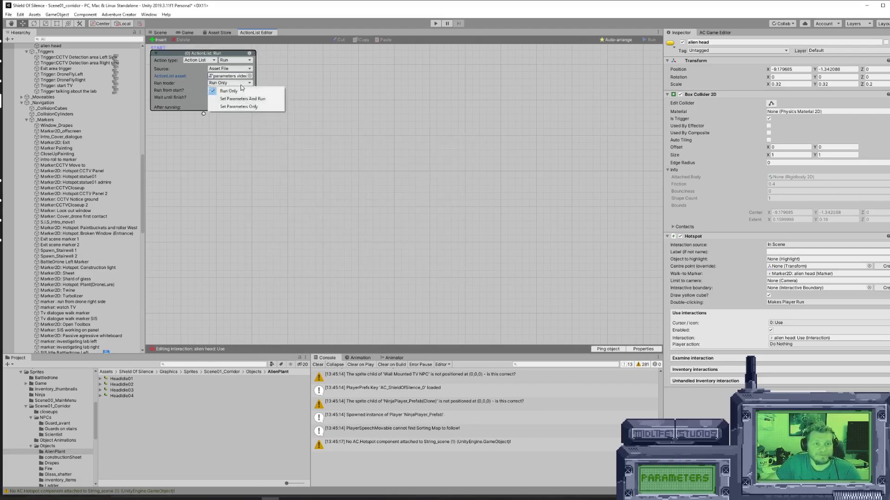
pyautogui.click(251, 99)
pyautogui.click(248, 91)
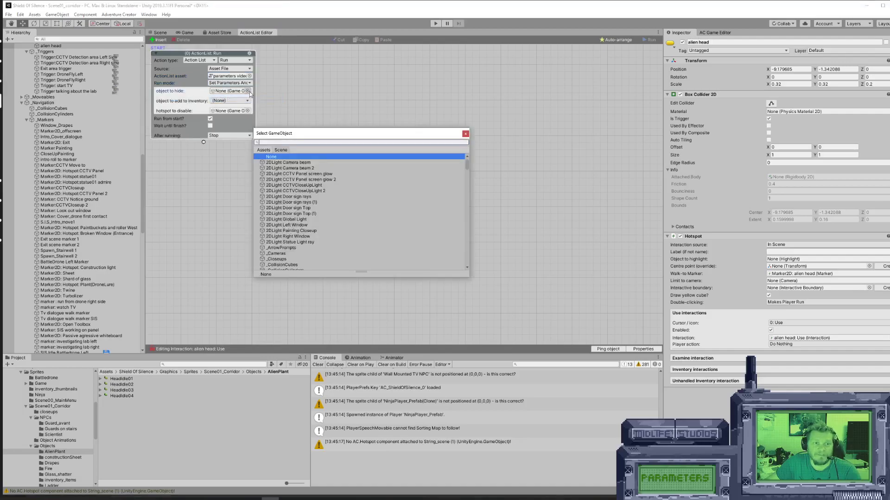
pyautogui.write('alien')
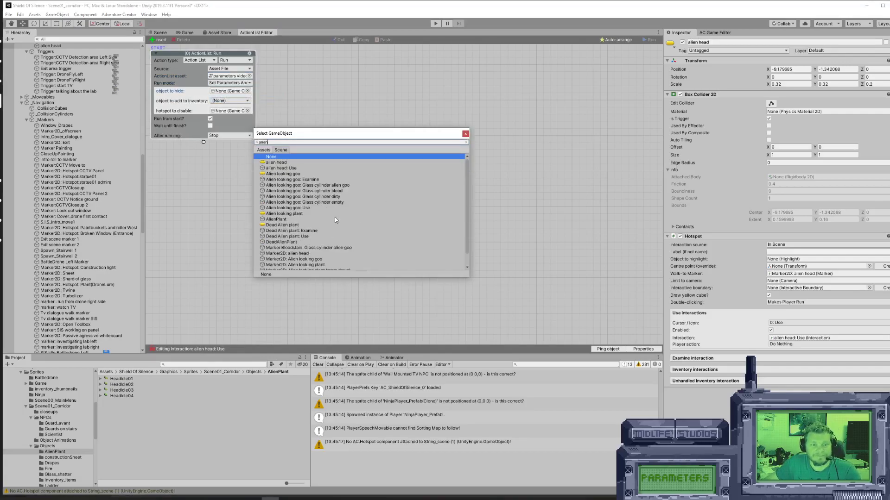
pyautogui.press('BackSpace')
pyautogui.press('BackSpace')
pyautogui.press('BackSpace')
pyautogui.press('BackSpace')
pyautogui.press('BackSpace')
pyautogui.write('head')
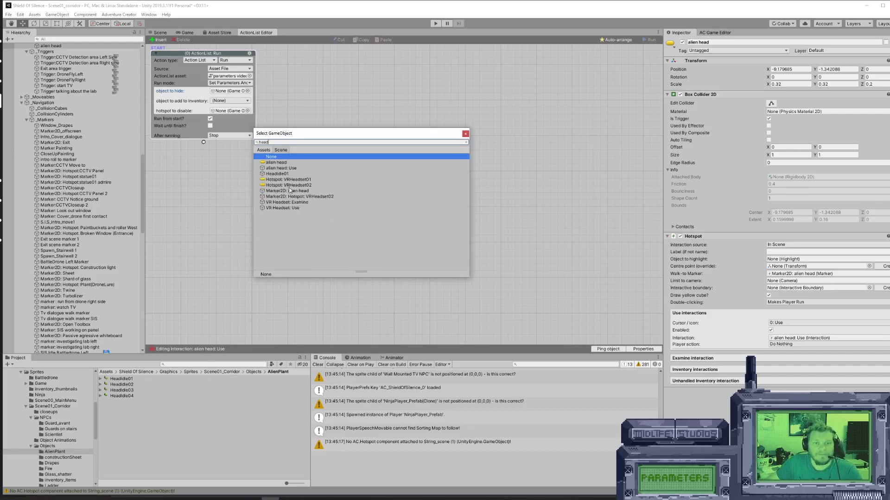
pyautogui.click(280, 174)
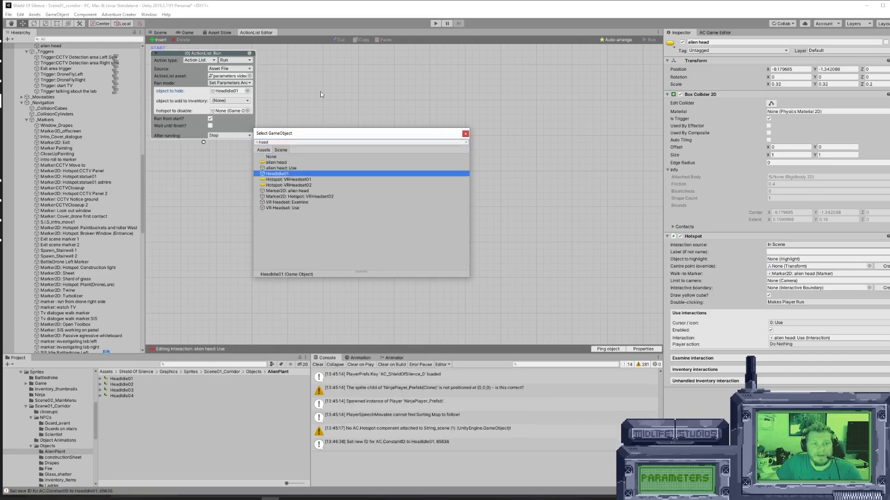
# Choose alien head as the hotspot to disable.
pyautogui.click(248, 111)
pyautogui.write('head')
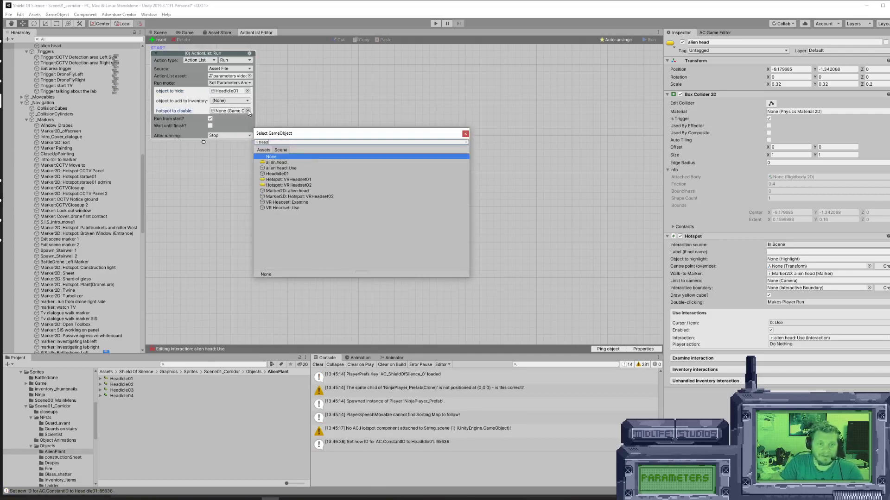
pyautogui.click(283, 163)
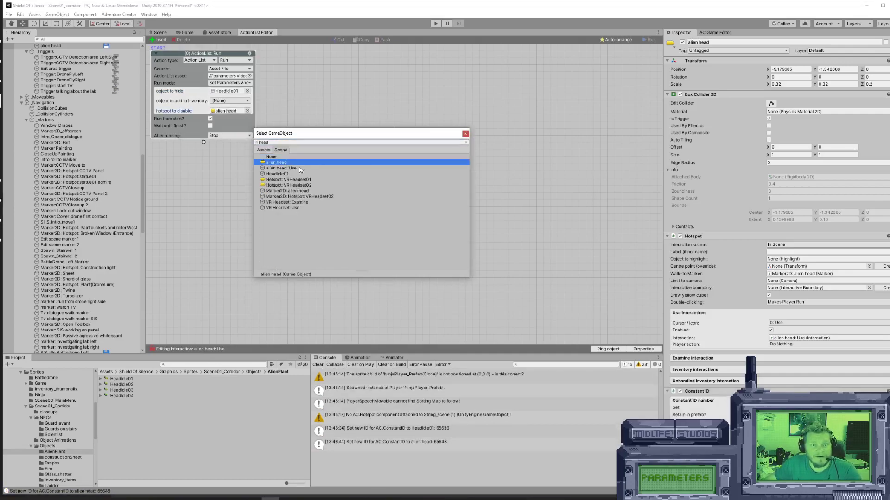
pyautogui.click(285, 175)
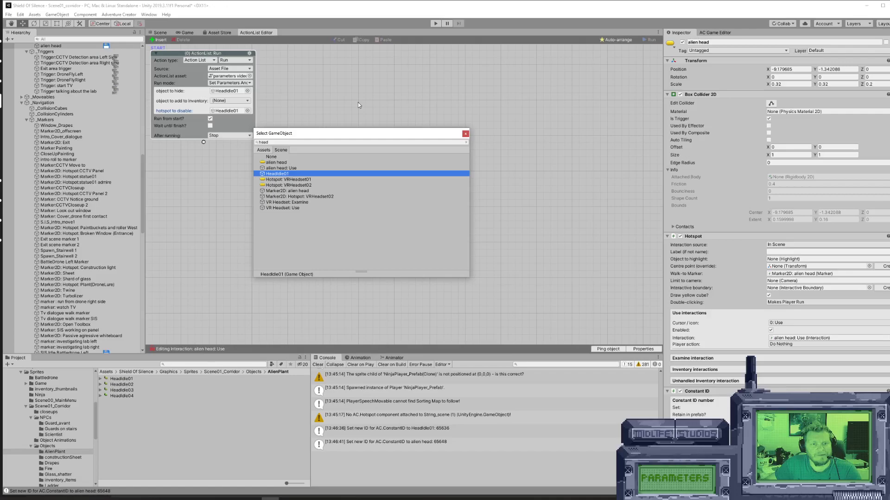
pyautogui.doubleClick(291, 163)
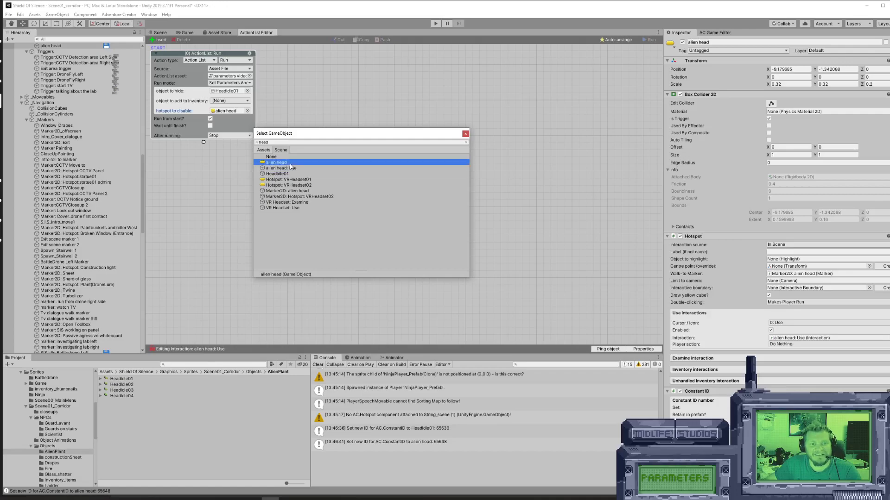
# Make the interaction add S.I.S to inventory with Player action Walk To Marker, then start Play.
pyautogui.click(248, 102)
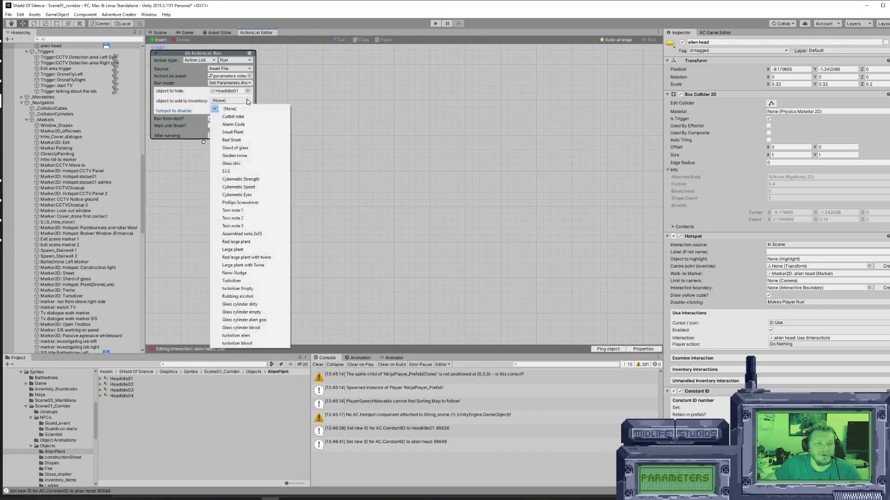
pyautogui.click(229, 171)
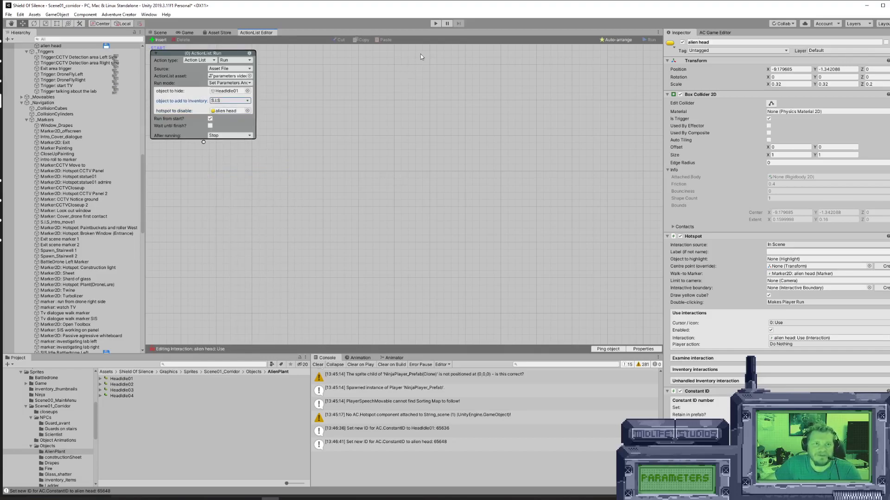
pyautogui.click(790, 344)
pyautogui.click(793, 376)
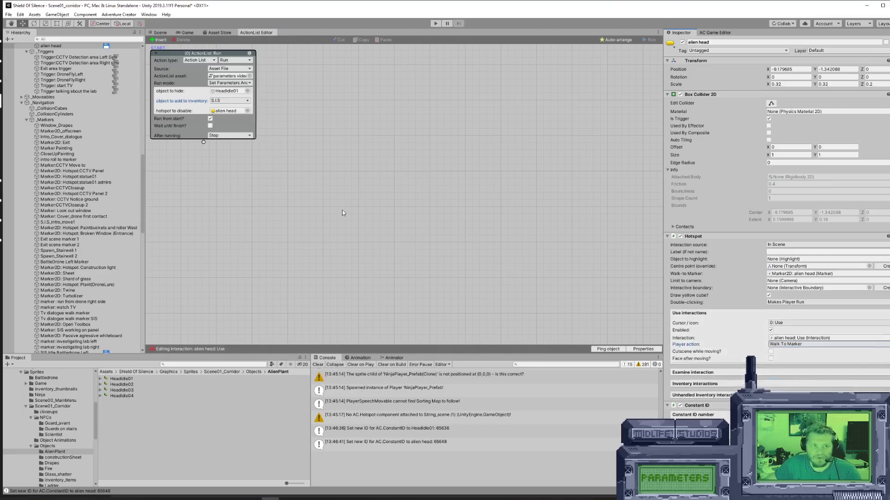
pyautogui.click(436, 23)
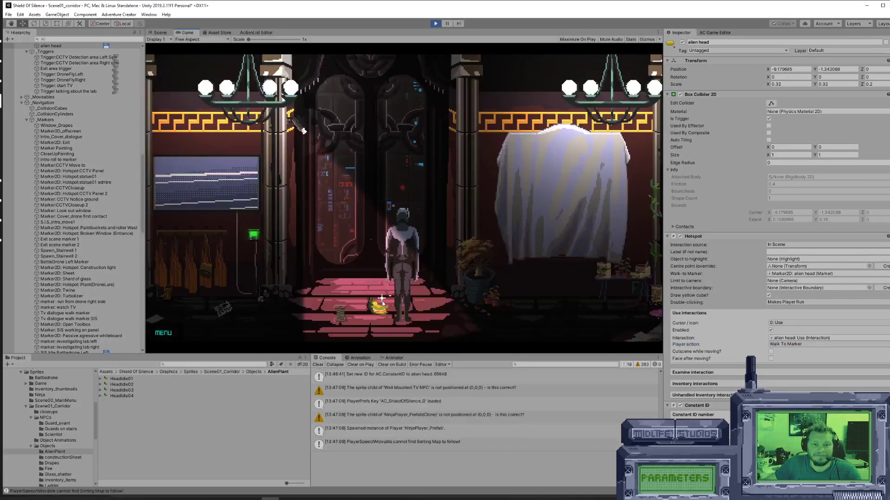
# In the running game, use the alien head to collect S.I.S and walk the player right.
pyautogui.click(381, 303)
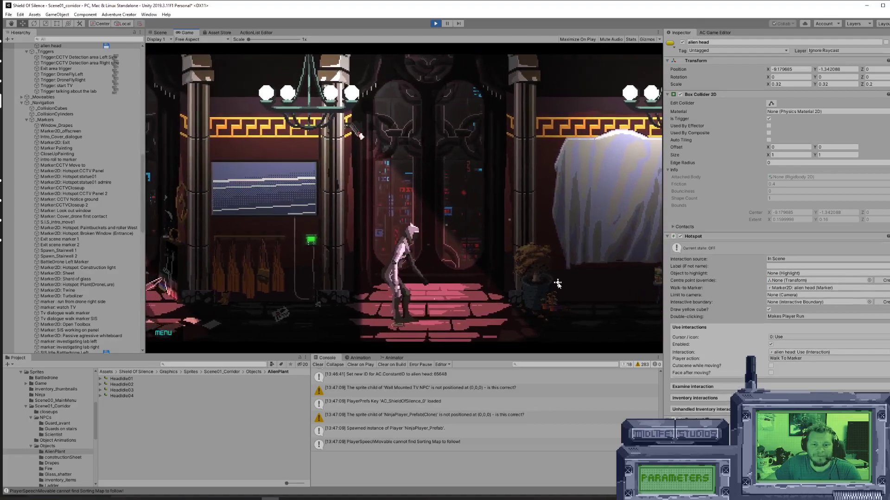
pyautogui.moveTo(196, 68)
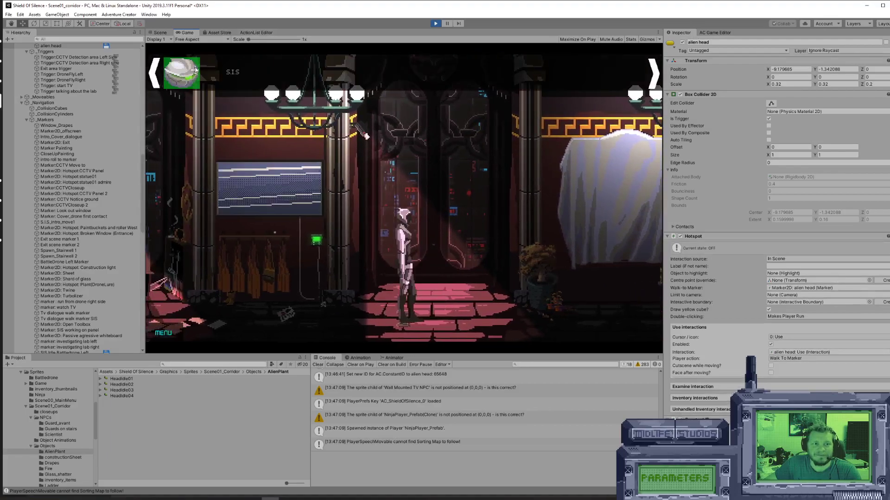
pyautogui.click(455, 327)
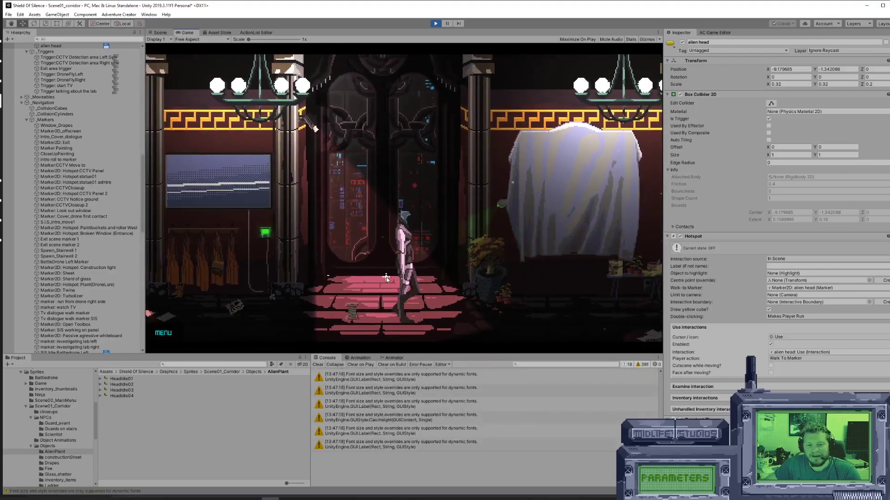
# Stop the play test and show the assets in the ActionLists folder.
pyautogui.click(435, 24)
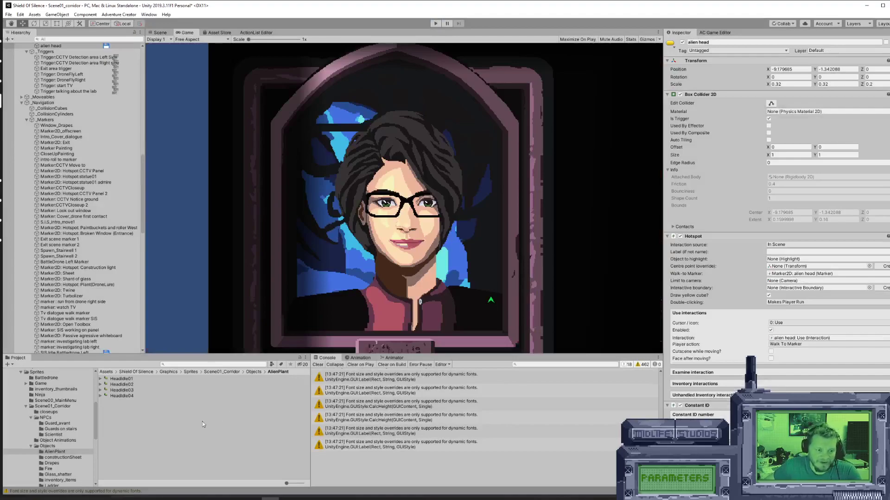
pyautogui.scroll(5, 53, 419)
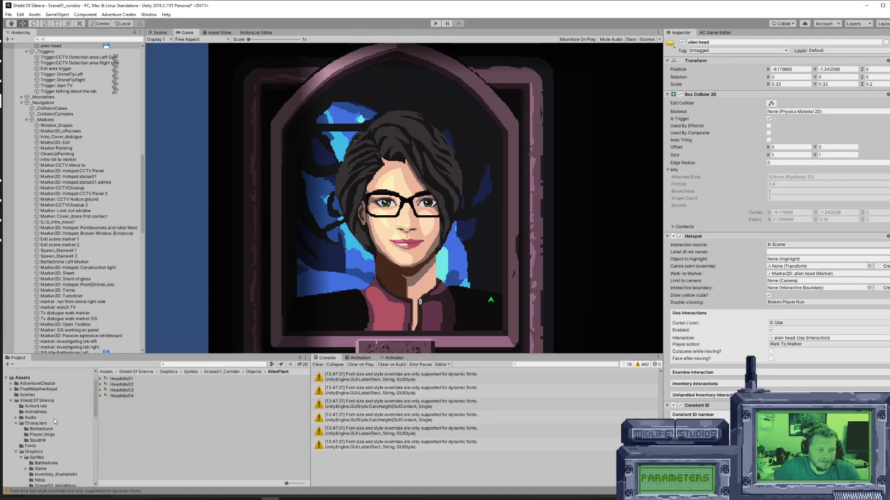
pyautogui.click(69, 407)
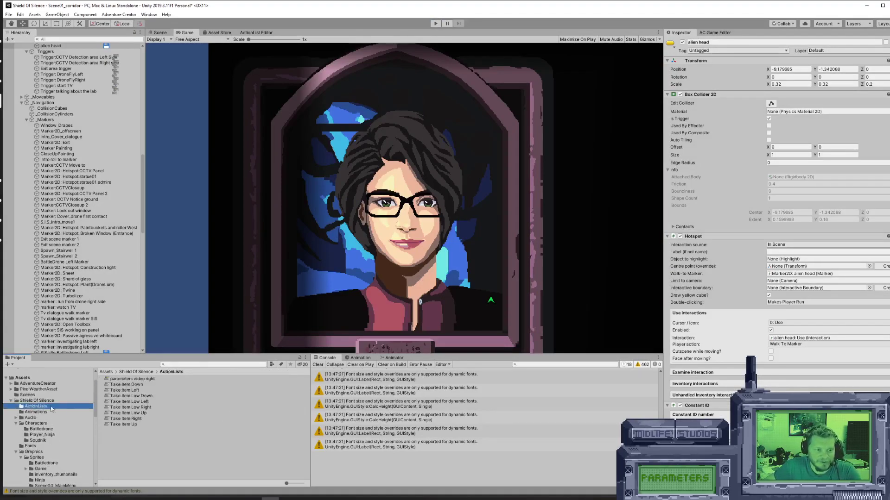
# Open the Take Item Down ActionList and drag its Engine: Wait node to the right.
pyautogui.doubleClick(122, 385)
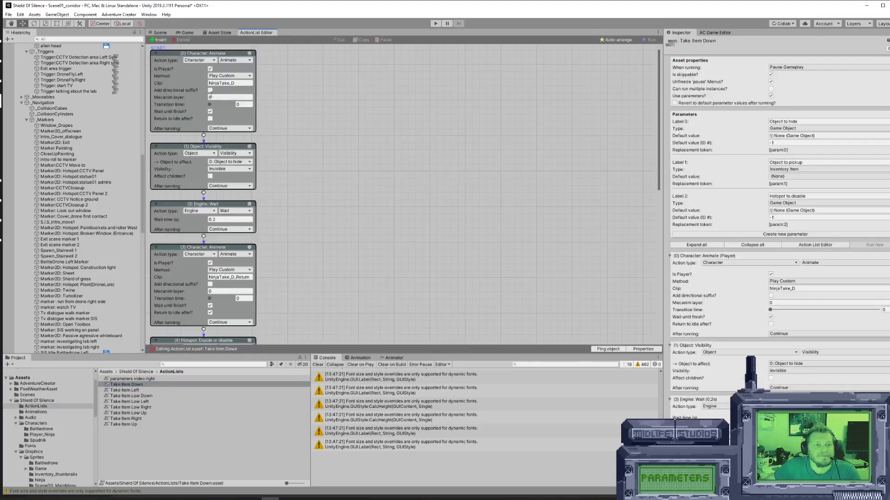
pyautogui.moveTo(196, 205); pyautogui.dragTo(367, 197)
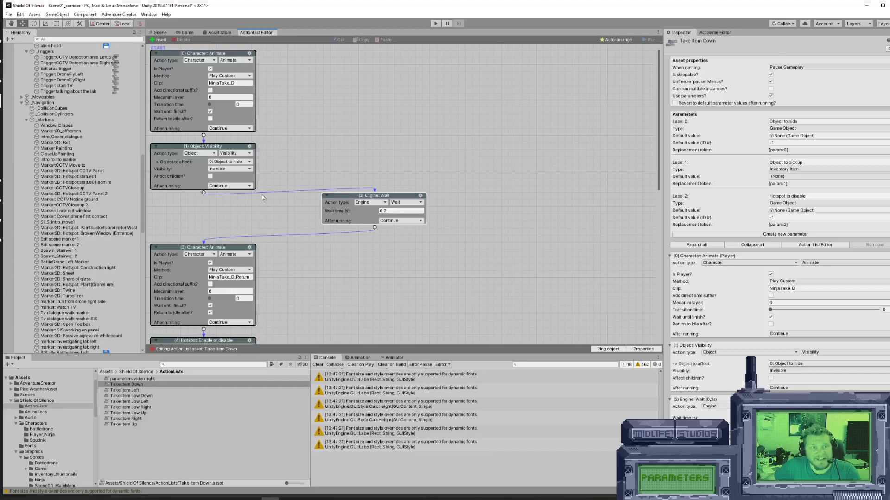
pyautogui.scroll(-6, 288, 221)
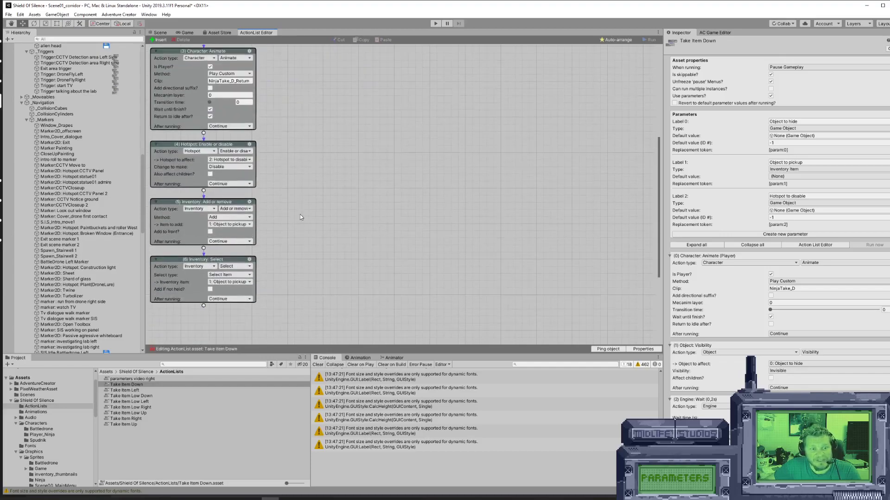
pyautogui.scroll(6, 319, 215)
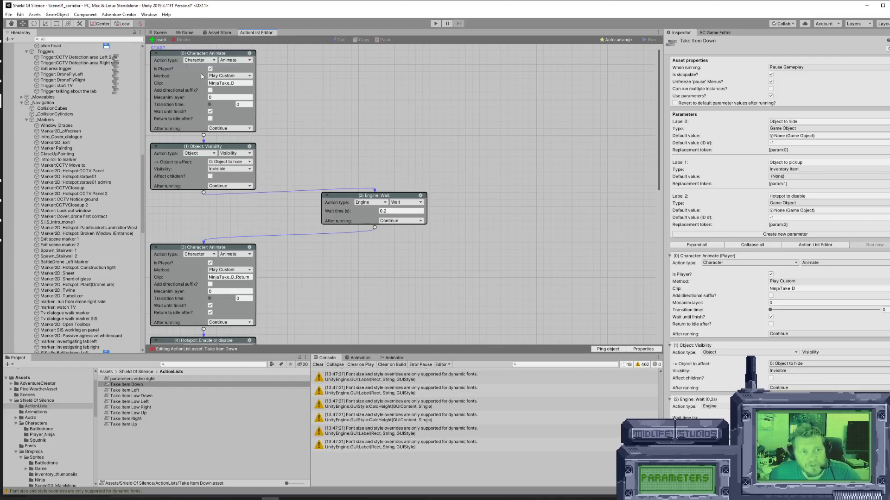
# Switch back to the corridor Scene view and clear the selection.
pyautogui.click(160, 33)
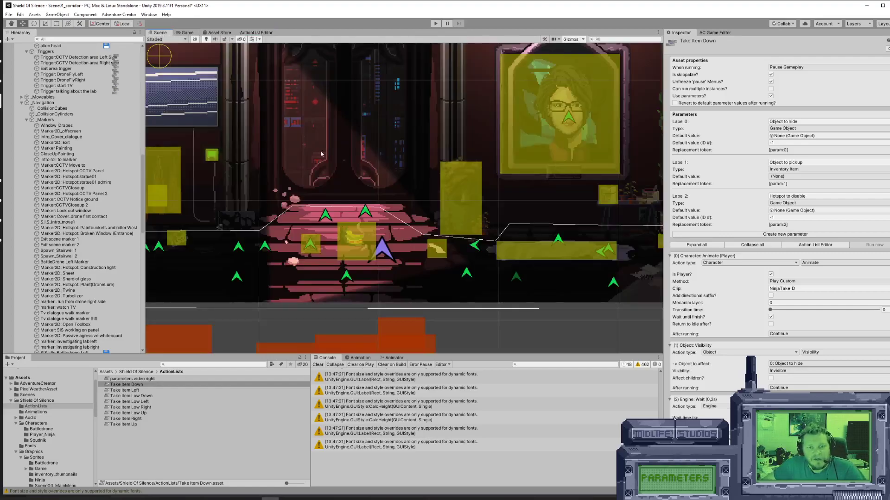
pyautogui.click(469, 270)
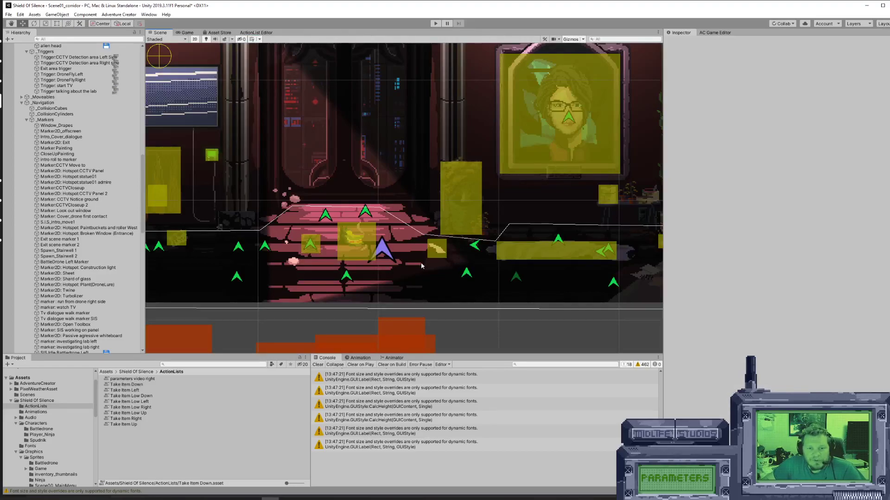